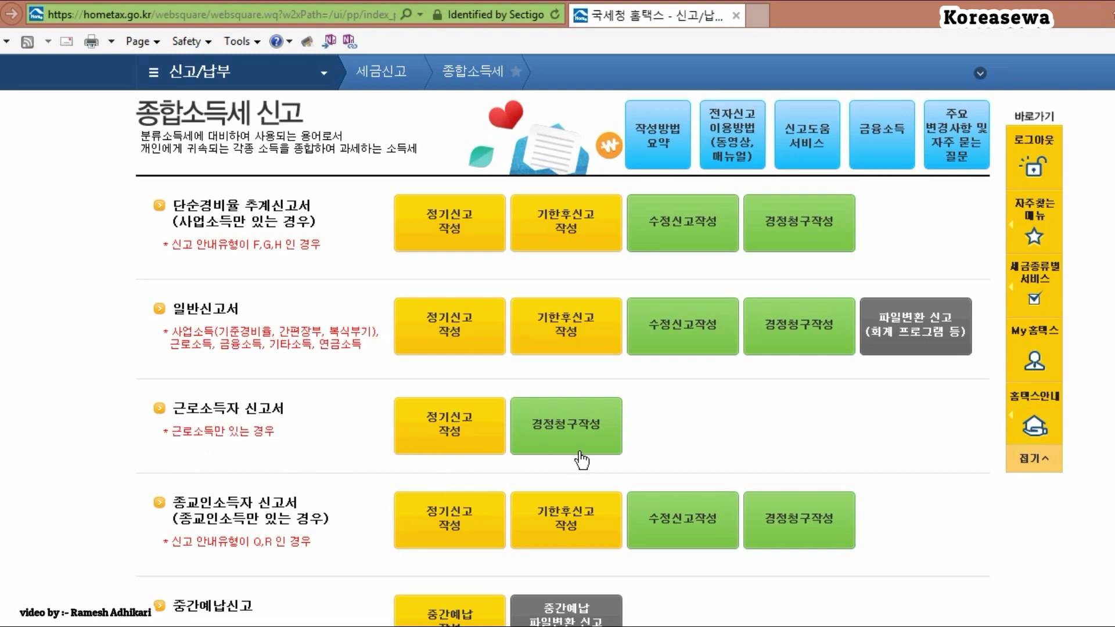
# Step: Start the earned-income correction claim (근로소득자 경정청구작성) from the 종합소득세 page
pyautogui.click(580, 433)
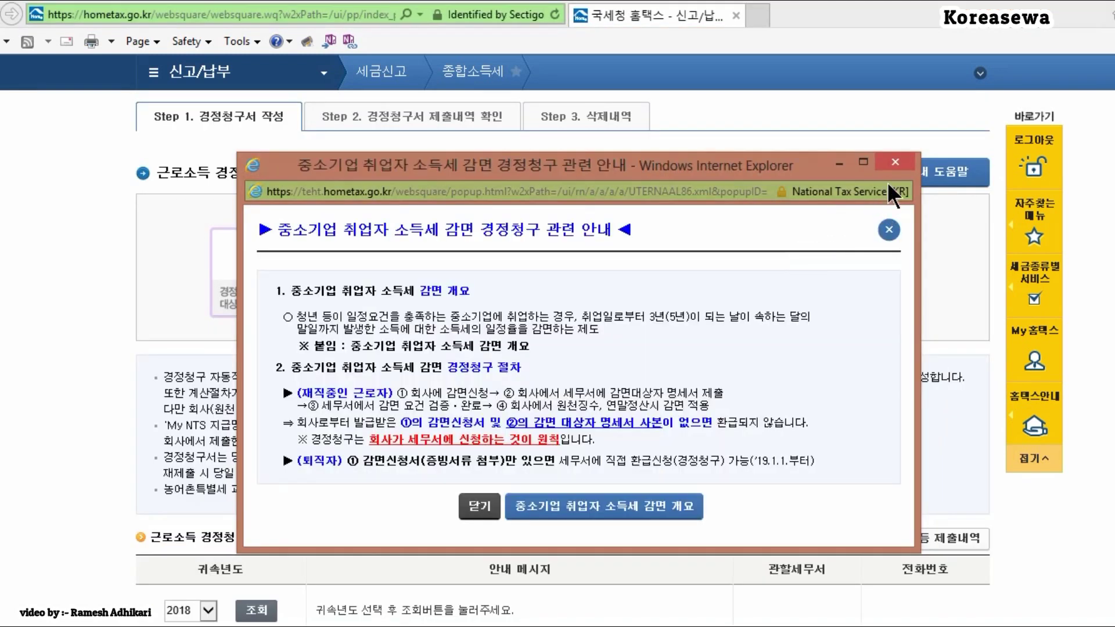
# Step: Dismiss the SME reduction notice, look up claim year 2018, and continue
pyautogui.click(895, 163)
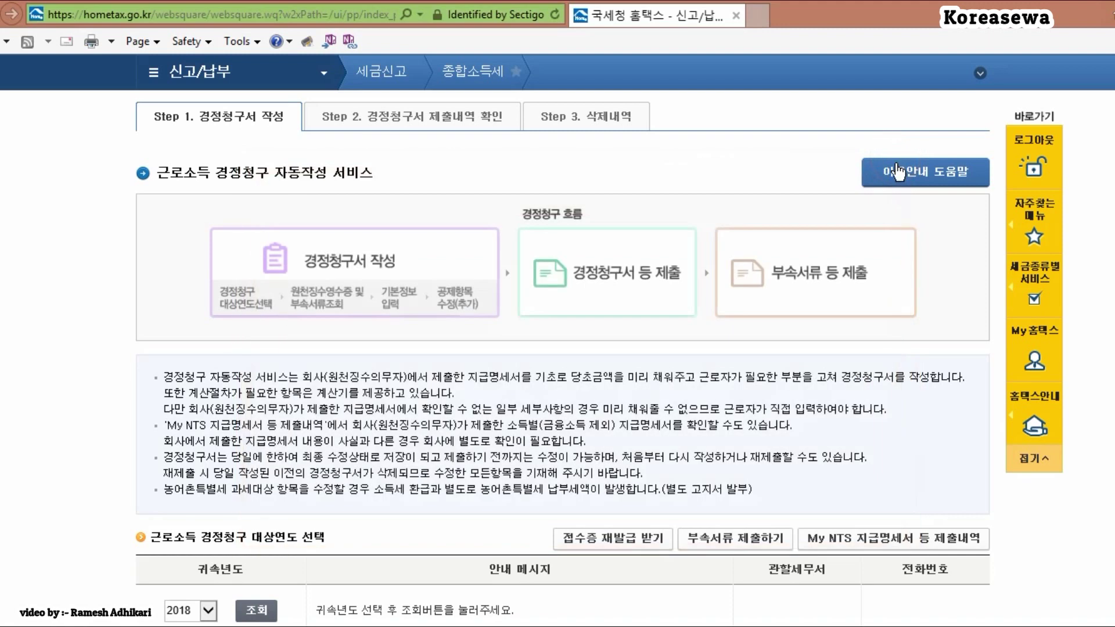
pyautogui.scroll(-4, 270, 253)
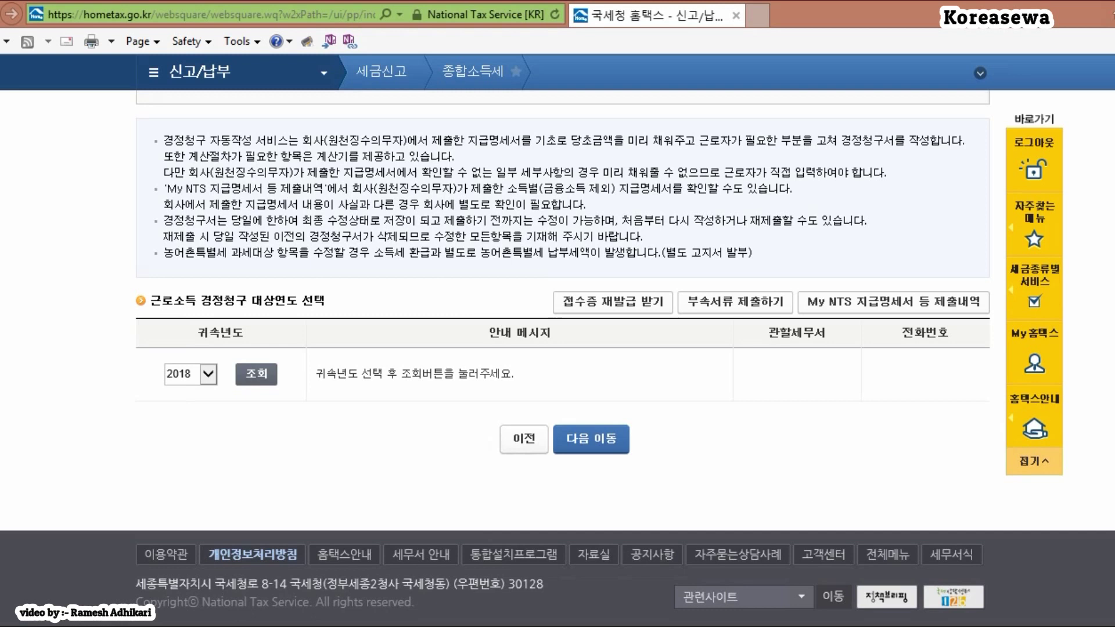
pyautogui.scroll(6, 557, 348)
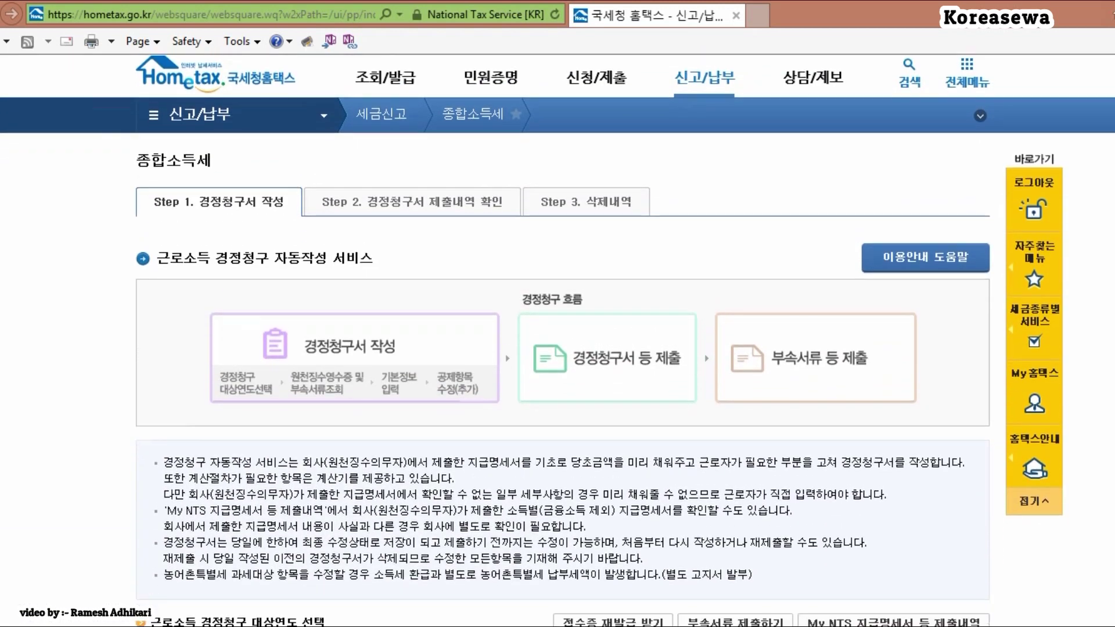
pyautogui.scroll(-6, 214, 397)
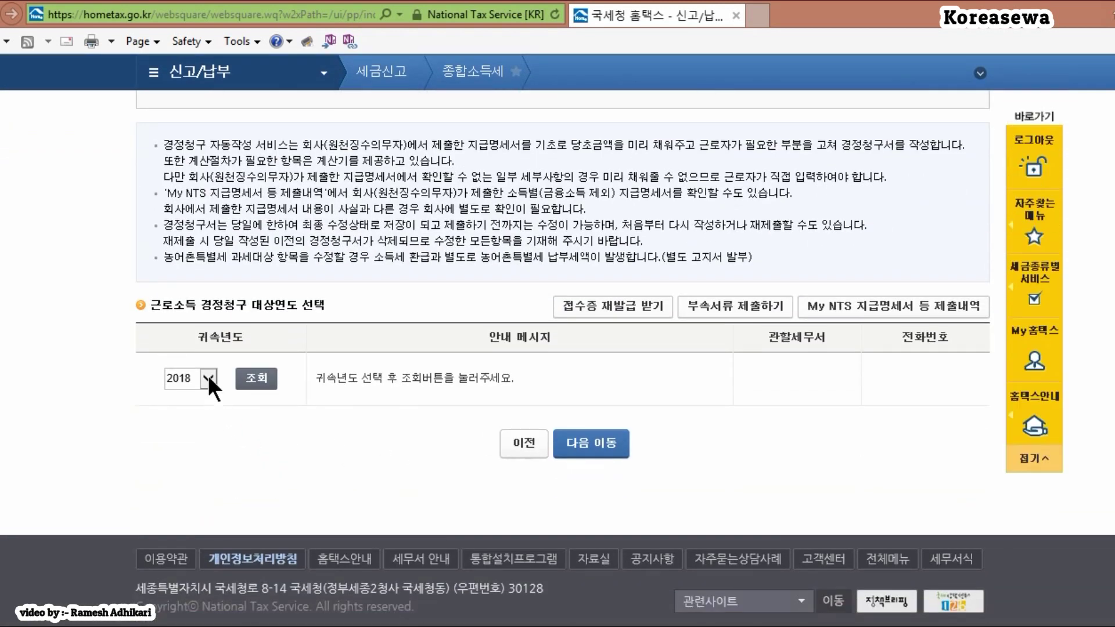
pyautogui.click(208, 378)
pyautogui.click(188, 380)
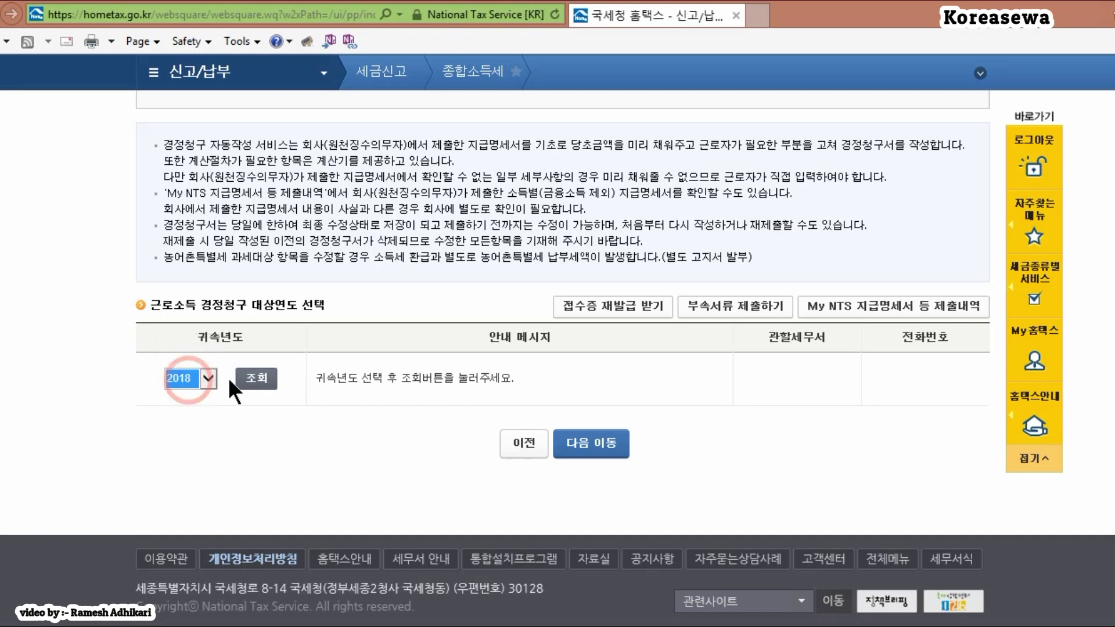
pyautogui.click(247, 387)
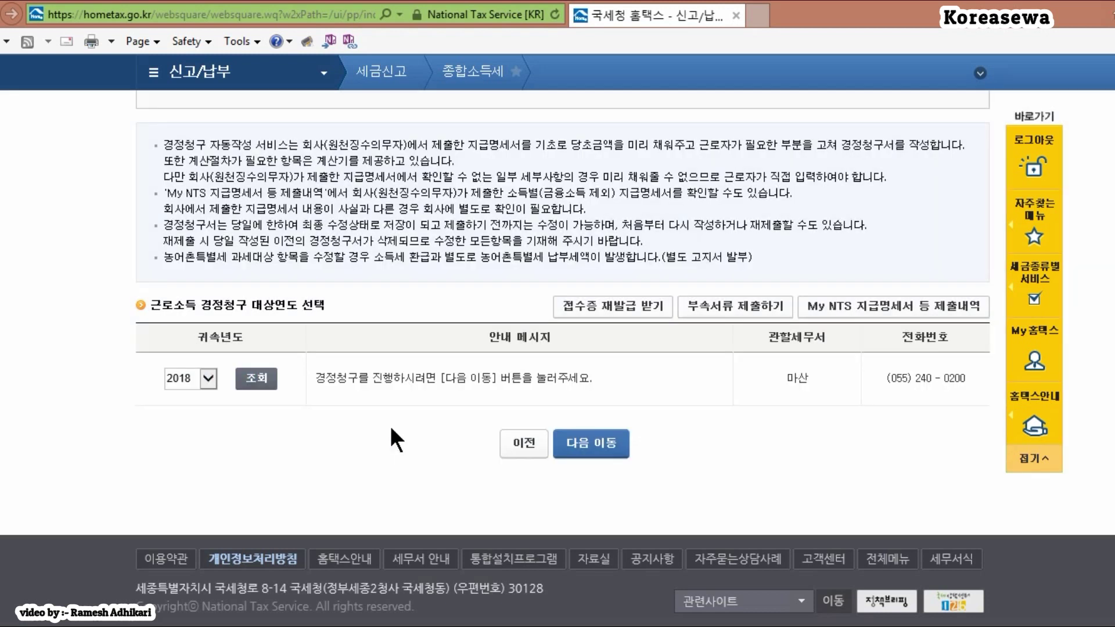
pyautogui.click(599, 443)
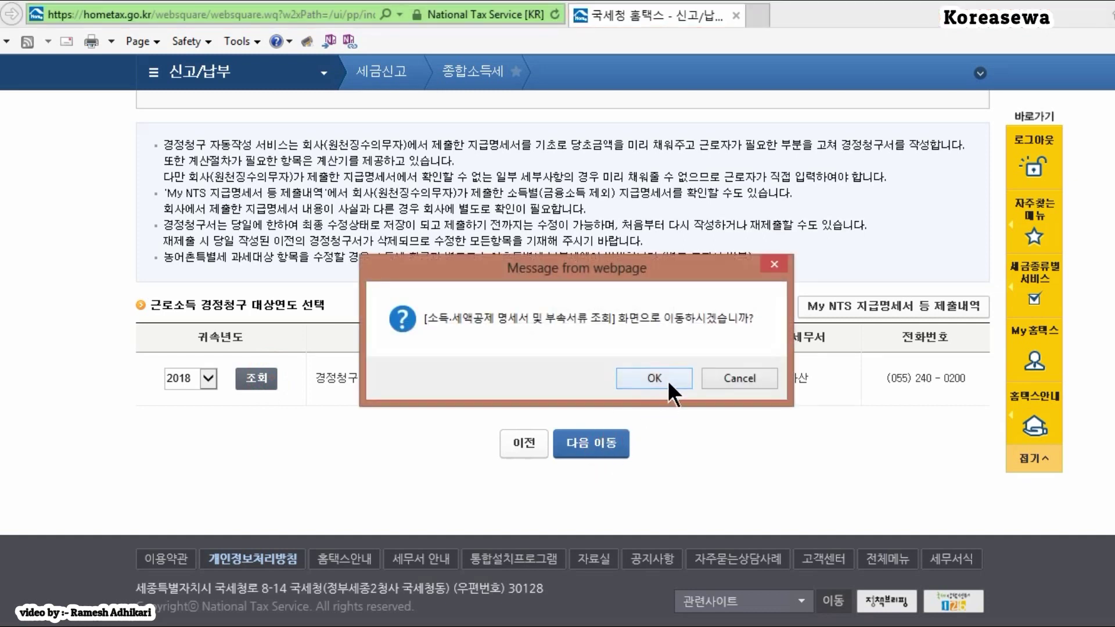
# Step: Accept the 2018 소득·세액공제 statement, move to basic information, and look up the filer's details
pyautogui.click(667, 378)
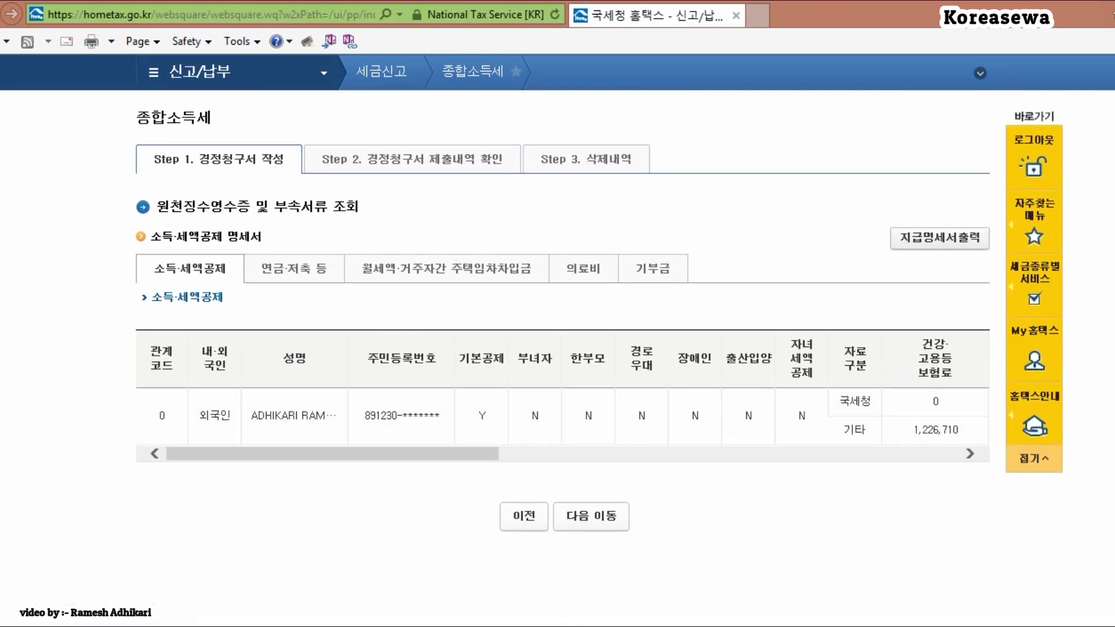
pyautogui.scroll(1, 816, 498)
pyautogui.scroll(-2, 816, 498)
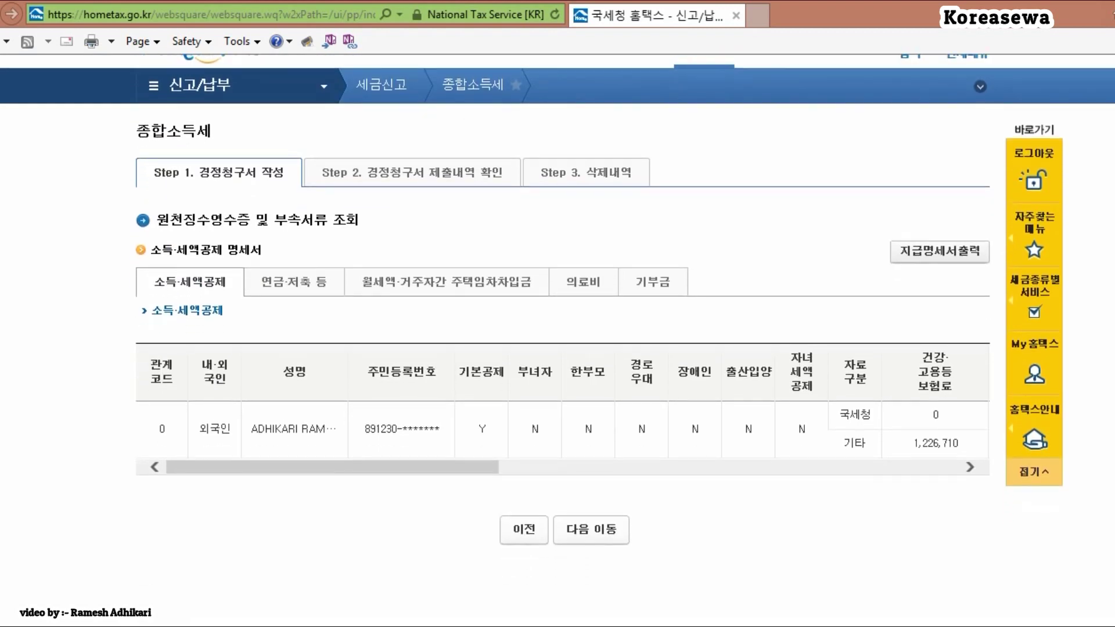
pyautogui.click(604, 482)
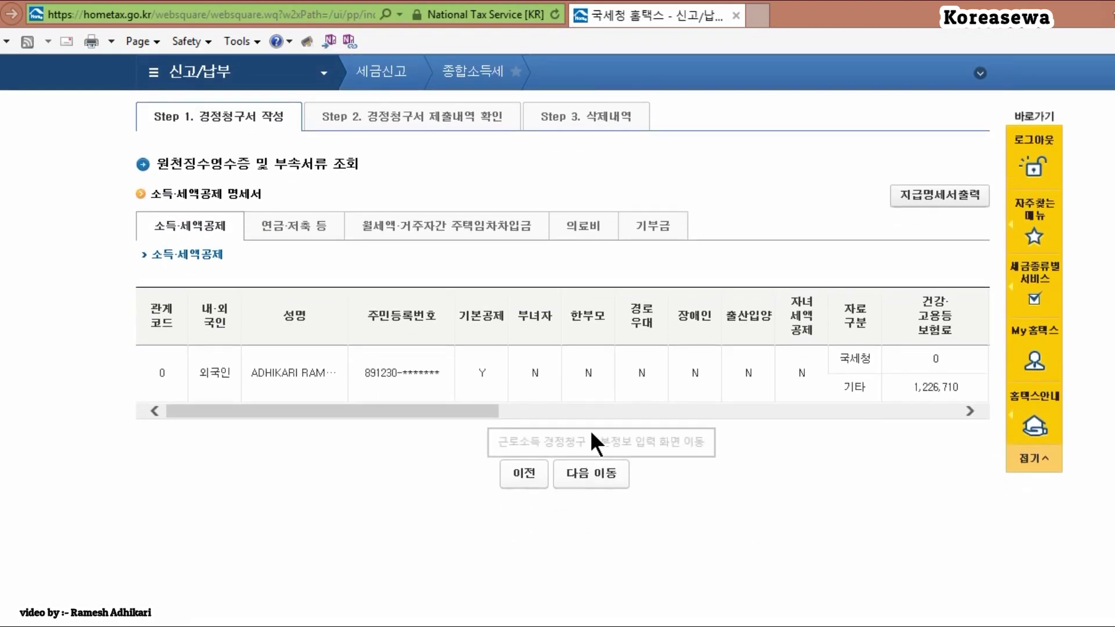
pyautogui.click(594, 386)
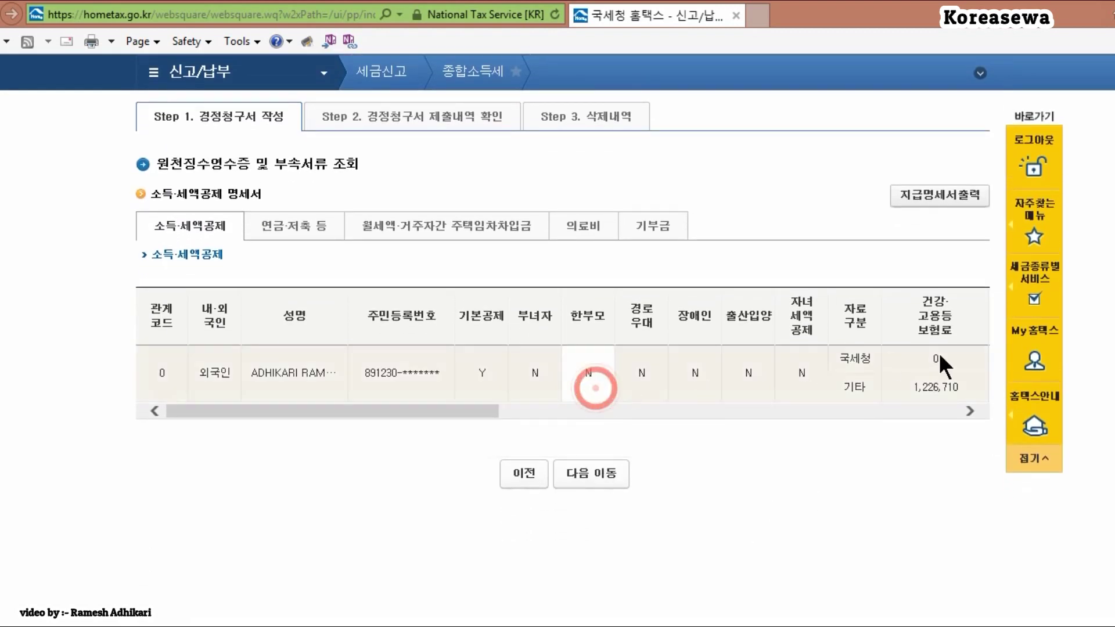
pyautogui.click(572, 489)
pyautogui.click(637, 376)
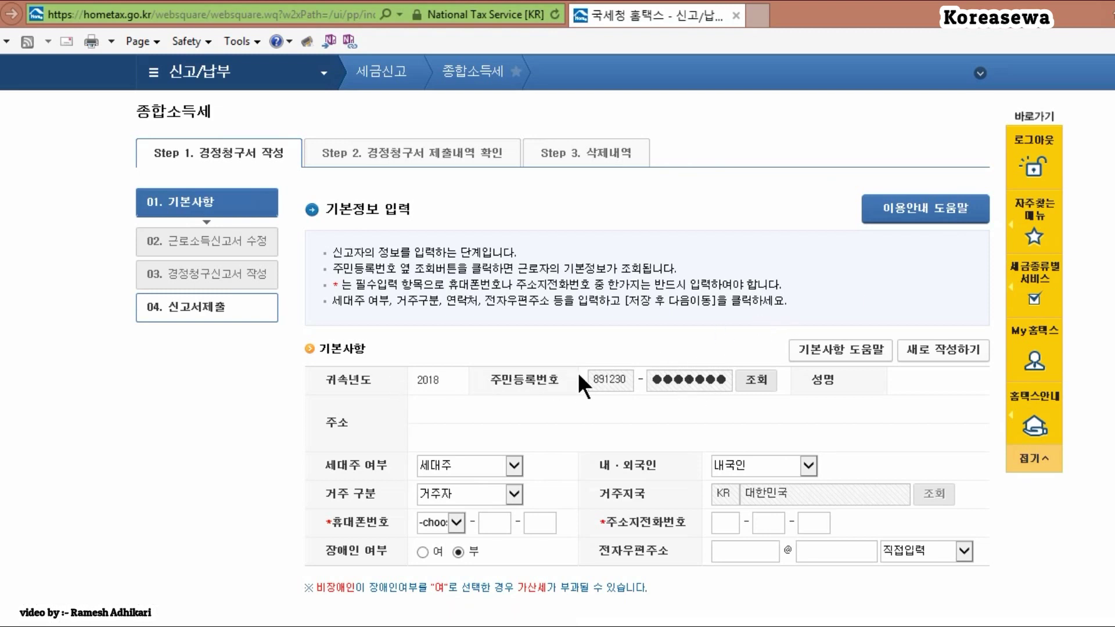
pyautogui.click(757, 380)
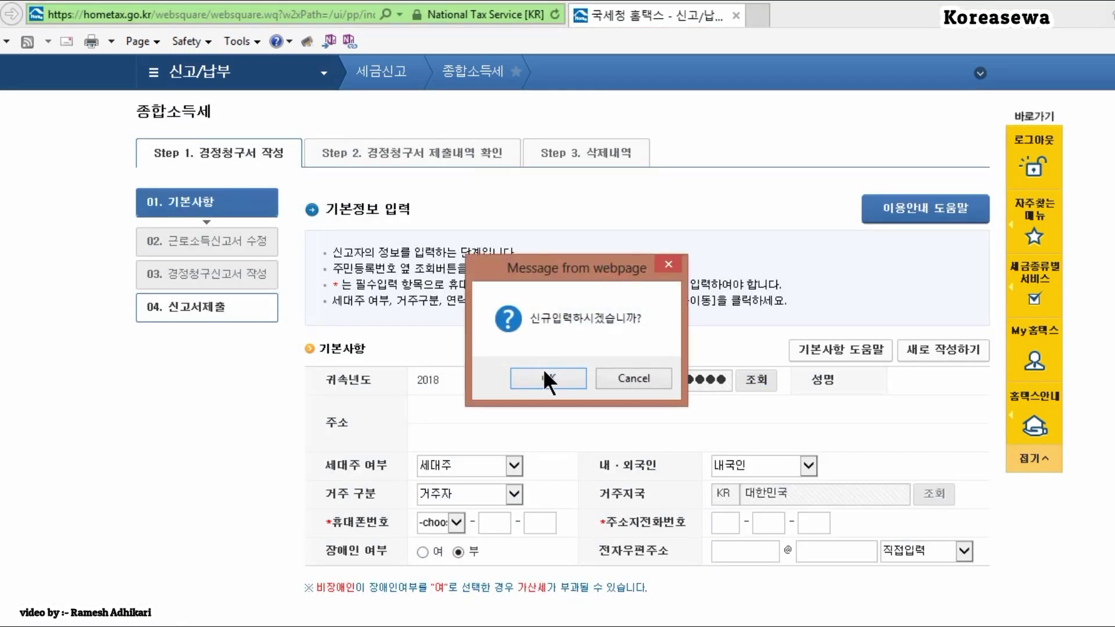
# Step: Load the looked-up filer details and enter the filer's 010 mobile number
pyautogui.click(546, 381)
pyautogui.scroll(-3, 598, 342)
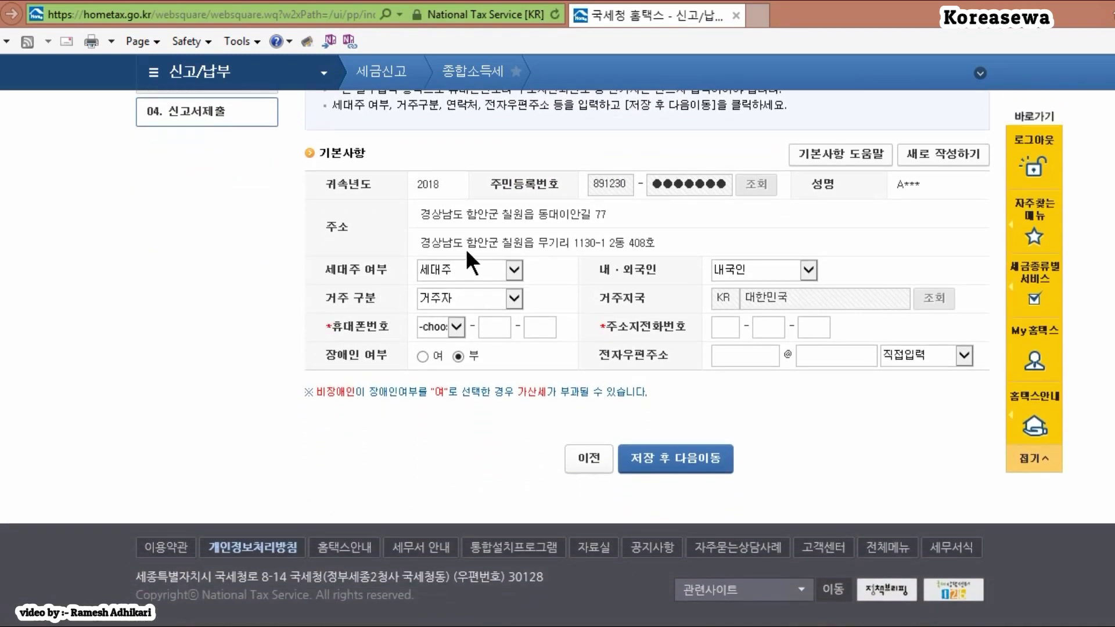
pyautogui.click(456, 326)
pyautogui.click(444, 344)
pyautogui.click(485, 329)
pyautogui.click(545, 326)
# Step: Mark the filer as 외국인, enter the filer's e-mail at gmail.com, and save
pyautogui.click(790, 262)
pyautogui.click(736, 279)
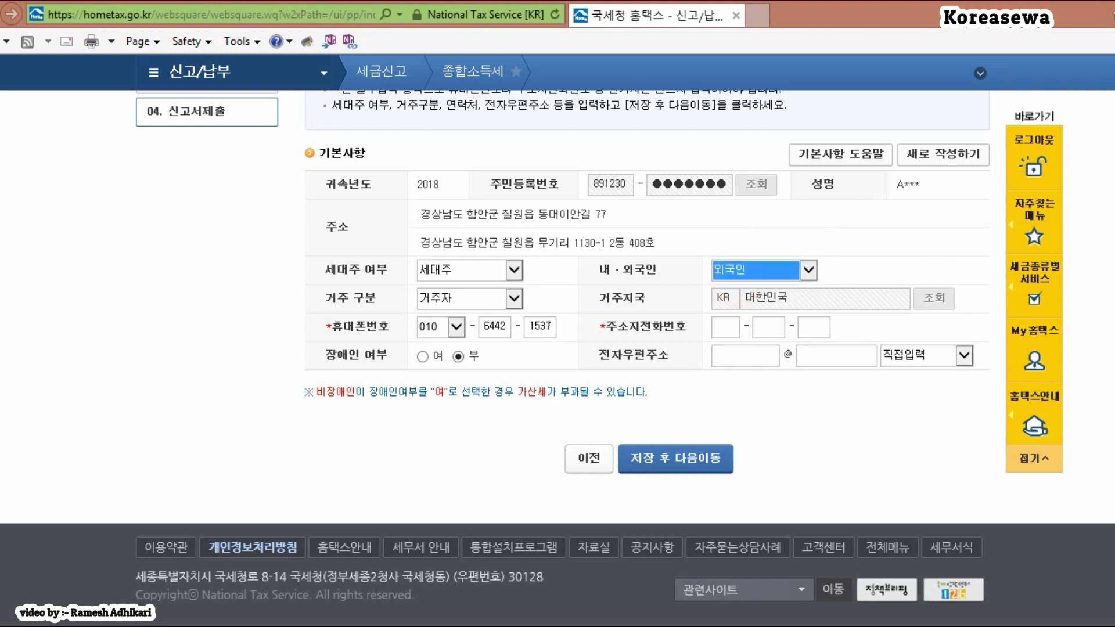
pyautogui.click(741, 355)
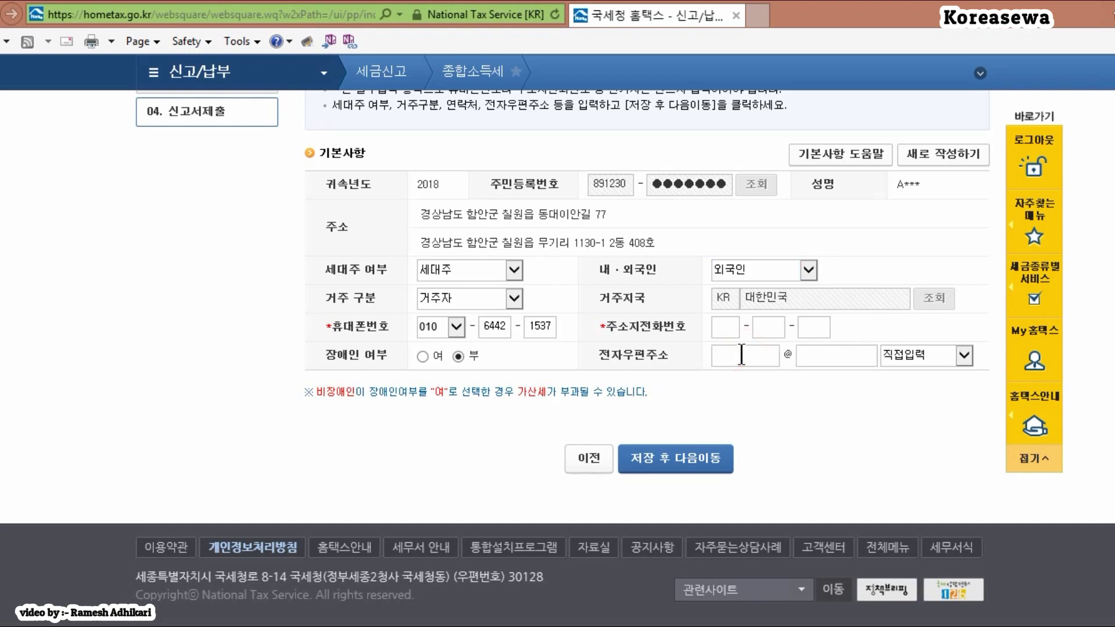
pyautogui.click(909, 350)
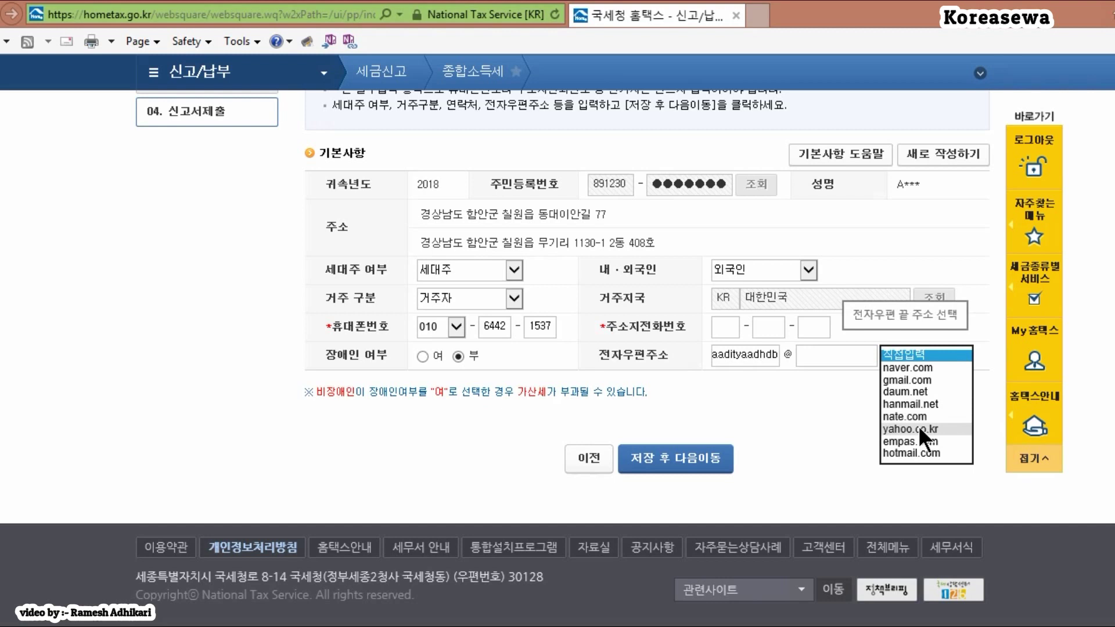
pyautogui.click(913, 378)
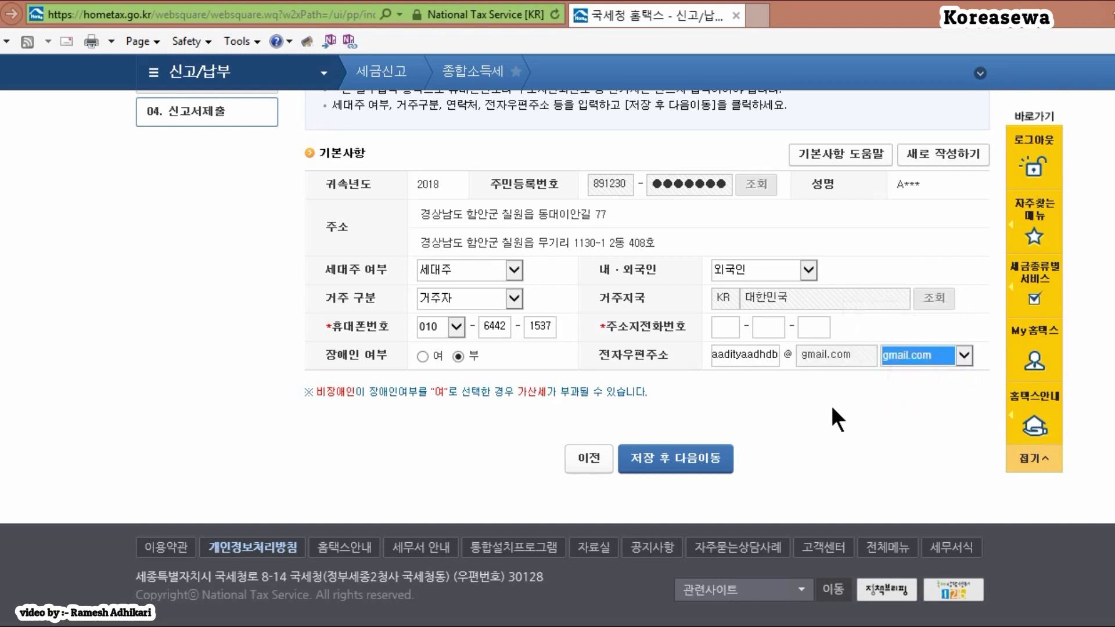
pyautogui.click(658, 469)
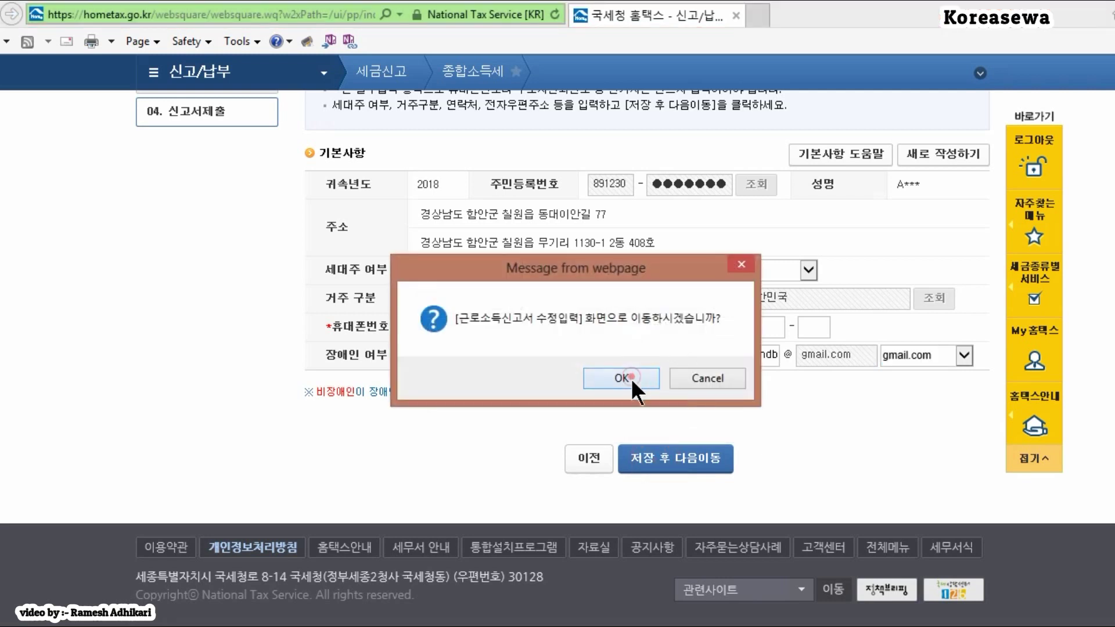
# Step: Enter the correction screen and copy the 36,569,370 총급여 figure
pyautogui.click(628, 380)
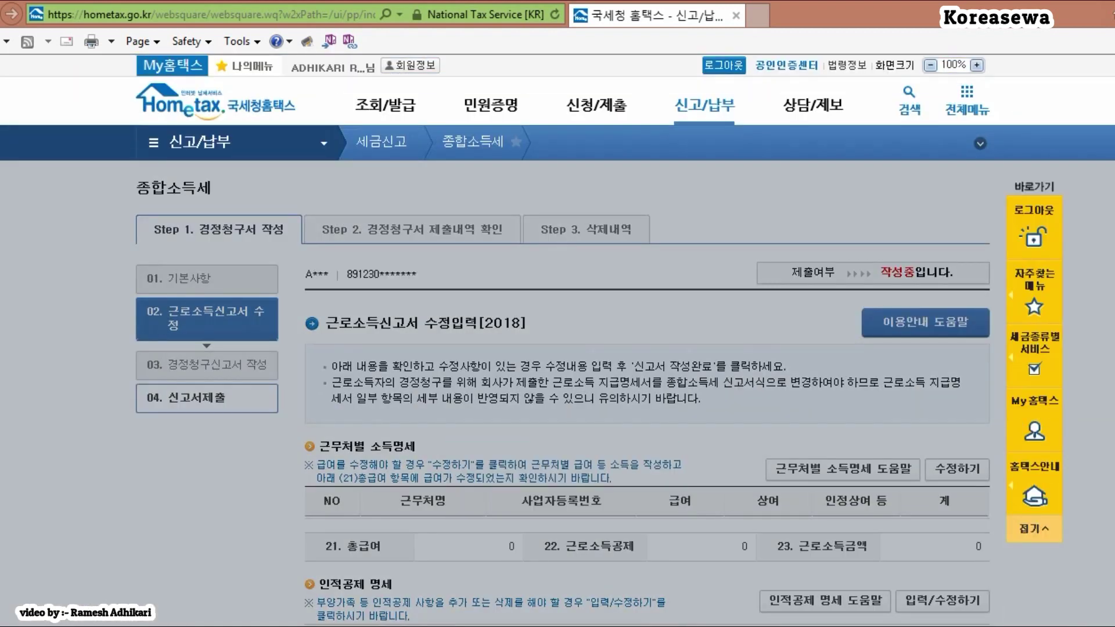
pyautogui.scroll(-5, 557, 349)
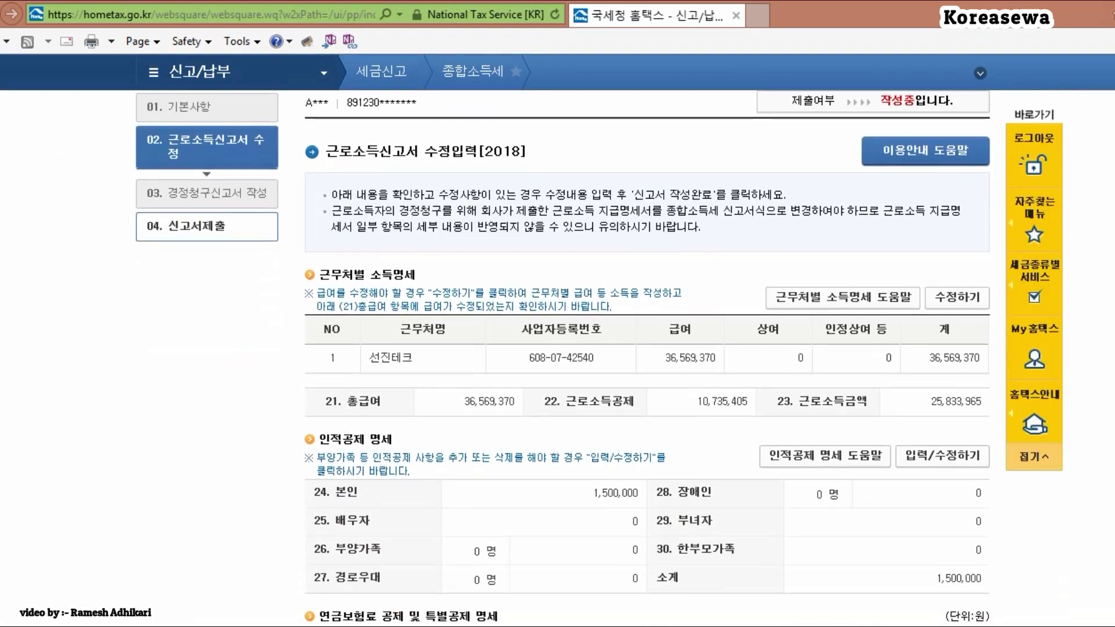
pyautogui.scroll(-3, 647, 355)
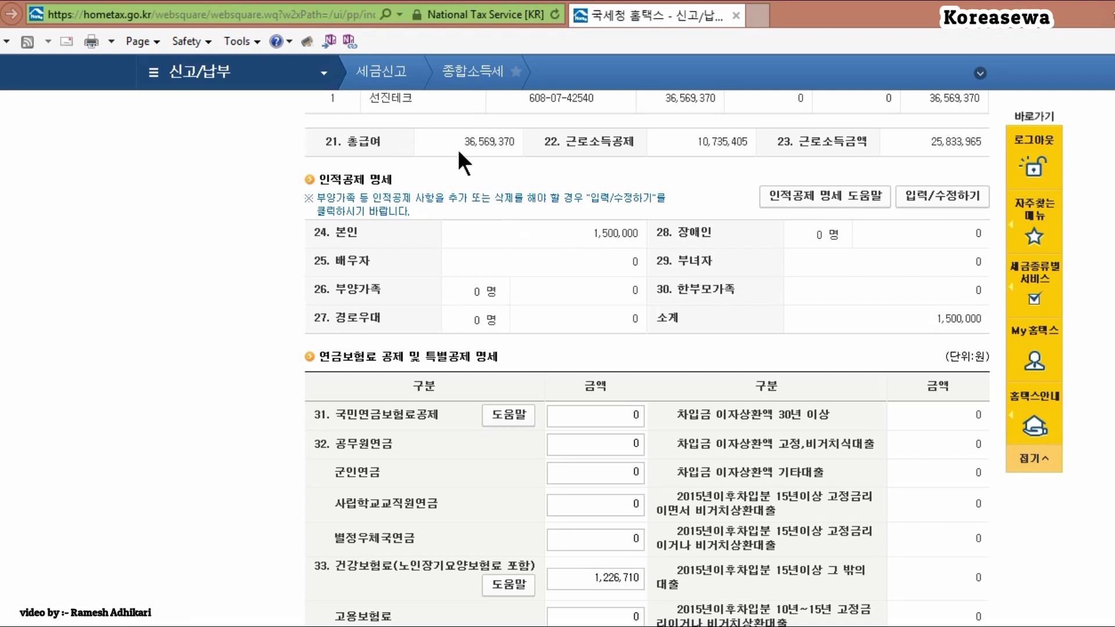
pyautogui.moveTo(464, 148); pyautogui.dragTo(511, 146)
pyautogui.rightClick(503, 144)
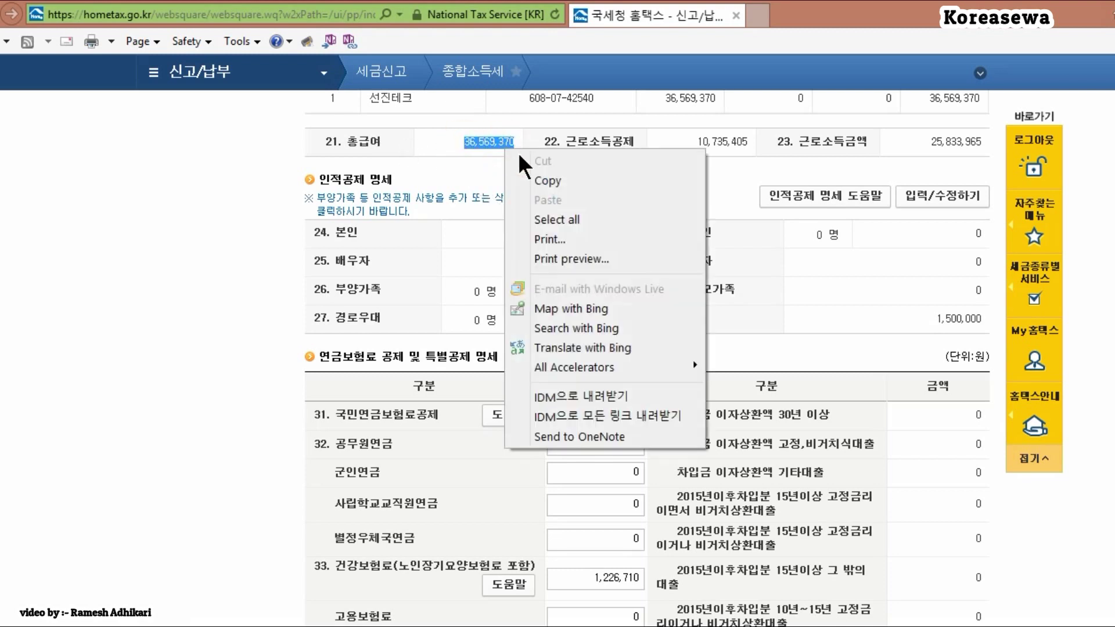
pyautogui.click(539, 181)
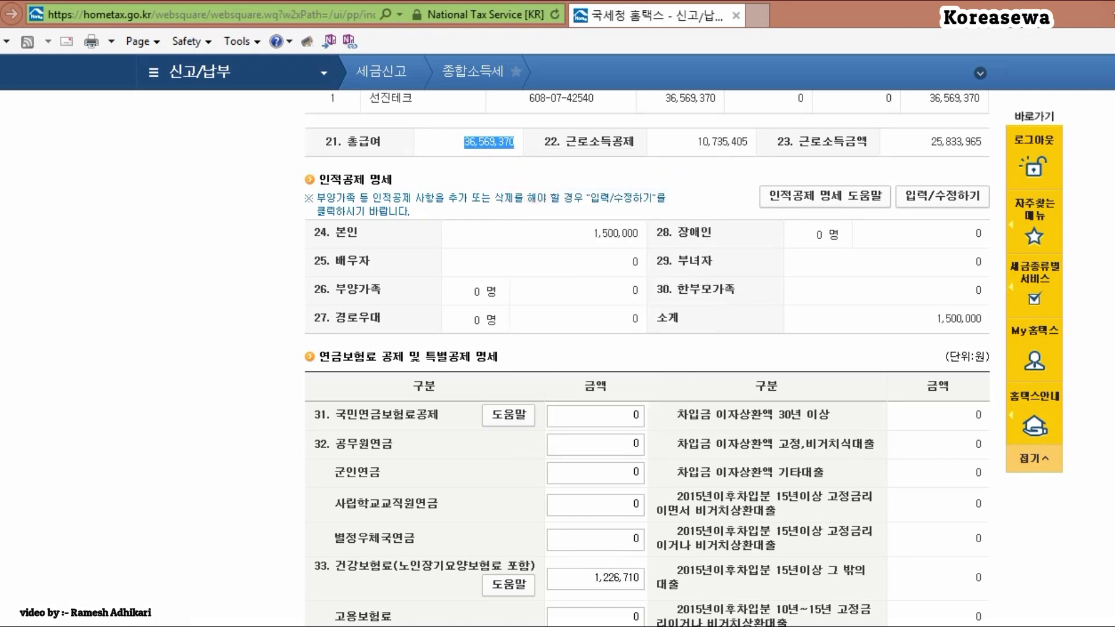
# Step: Open the 세액감면 calculator for item 54
pyautogui.scroll(-4, 648, 357)
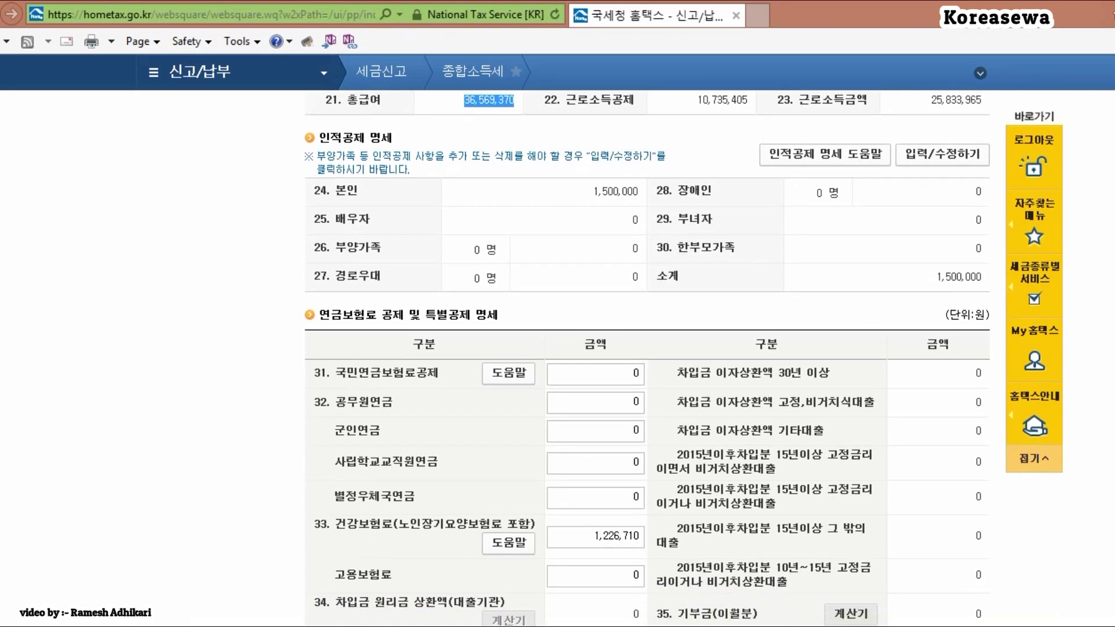
pyautogui.scroll(-8, 648, 357)
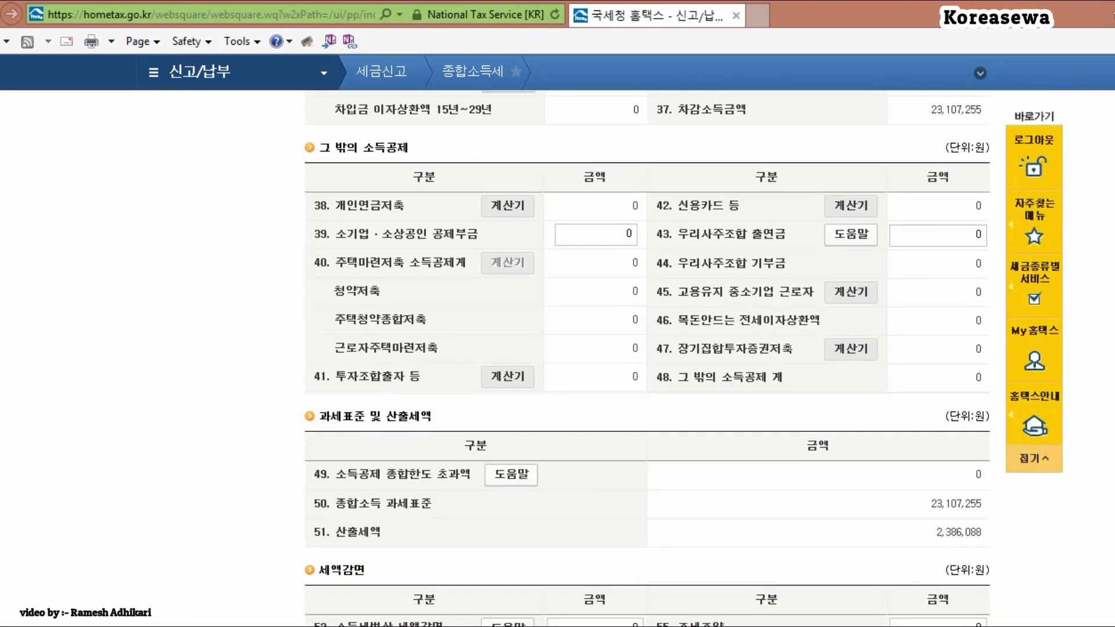
pyautogui.scroll(-5, 648, 357)
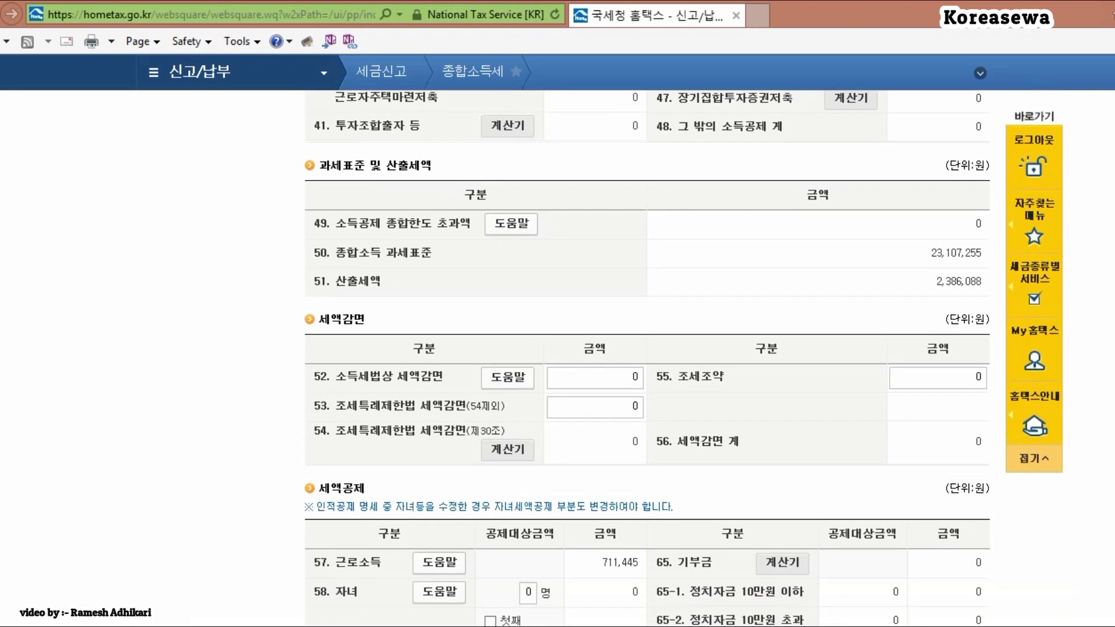
pyautogui.scroll(-1, 648, 357)
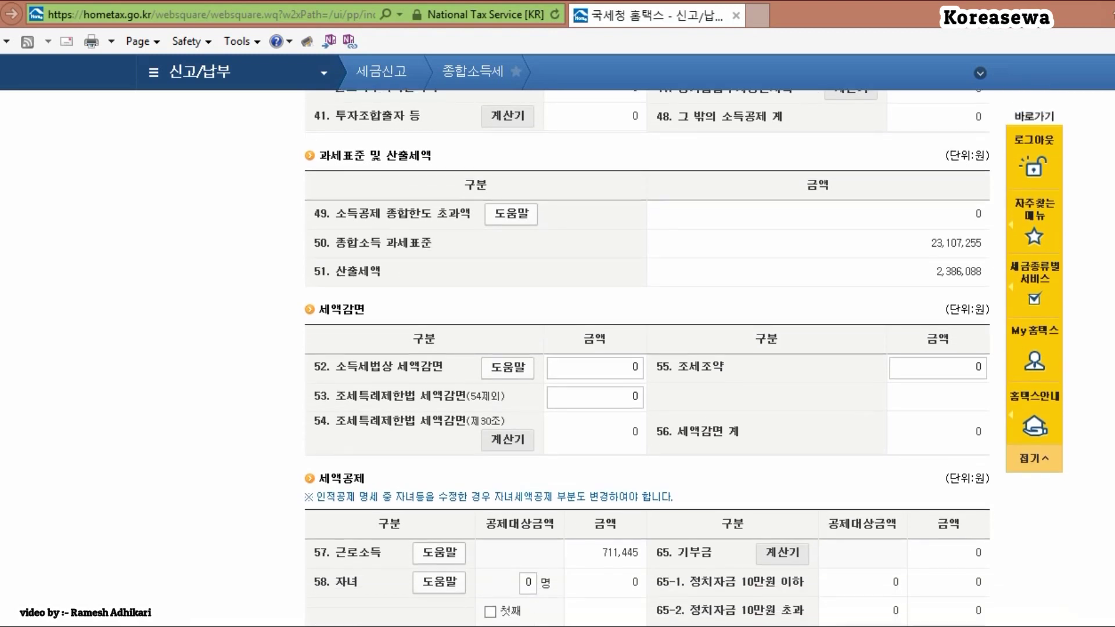
pyautogui.scroll(-1, 753, 370)
pyautogui.click(517, 372)
# Step: Paste 36,569,370 into the 100% row's 수정 field and calculate the reduction
pyautogui.click(603, 511)
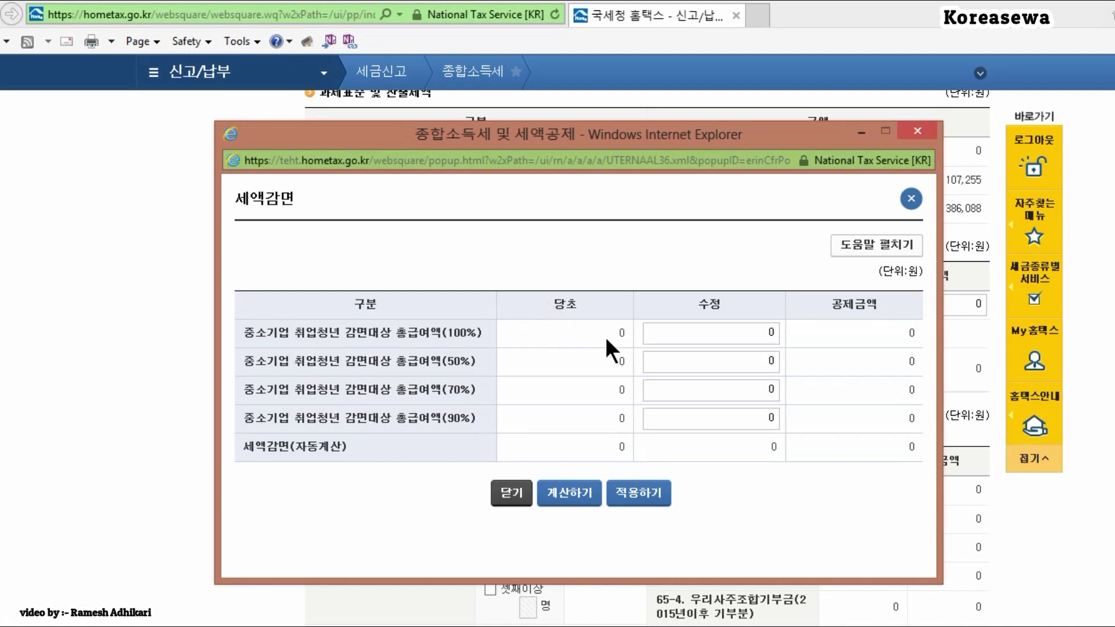
pyautogui.rightClick(730, 330)
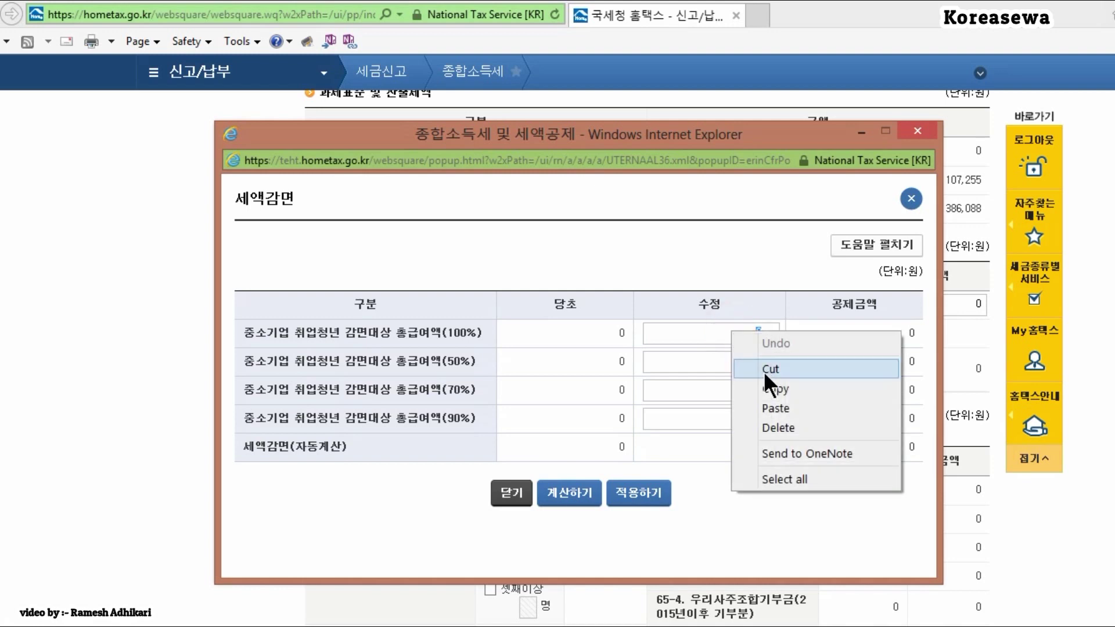
pyautogui.click(775, 408)
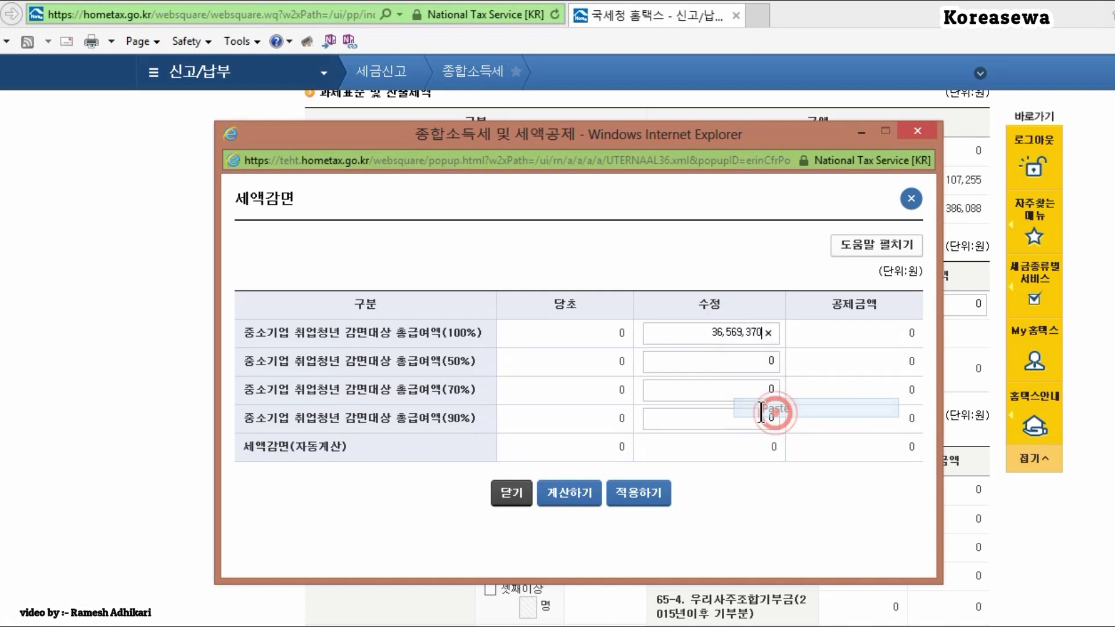
pyautogui.click(572, 497)
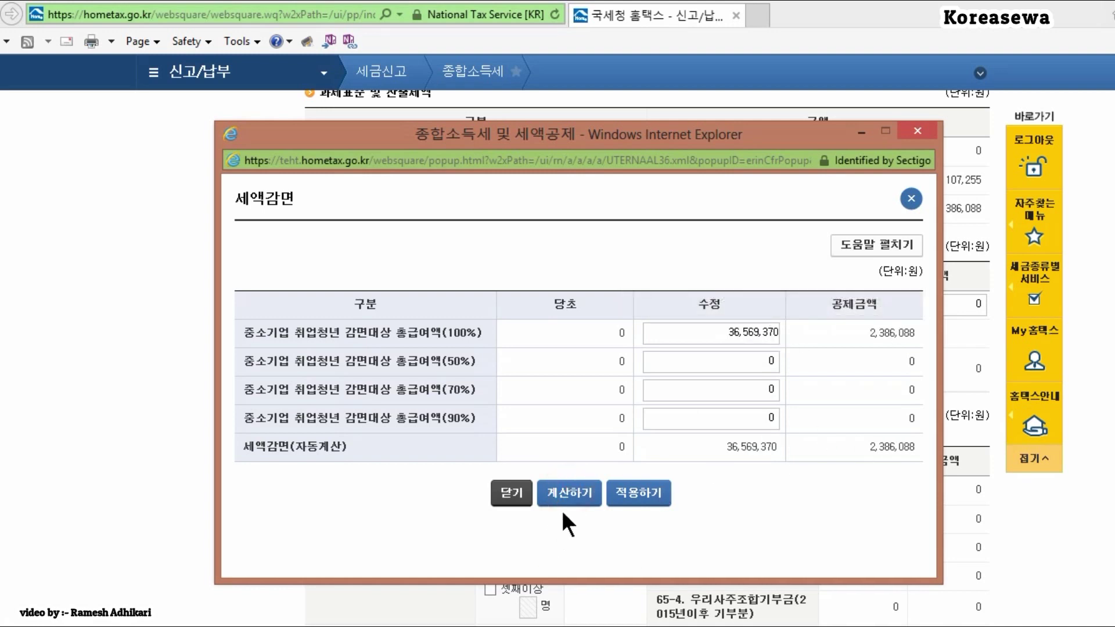
# Step: Apply the 2,386,088 reduction and review the resulting −1,674,643 refund totals
pyautogui.click(638, 500)
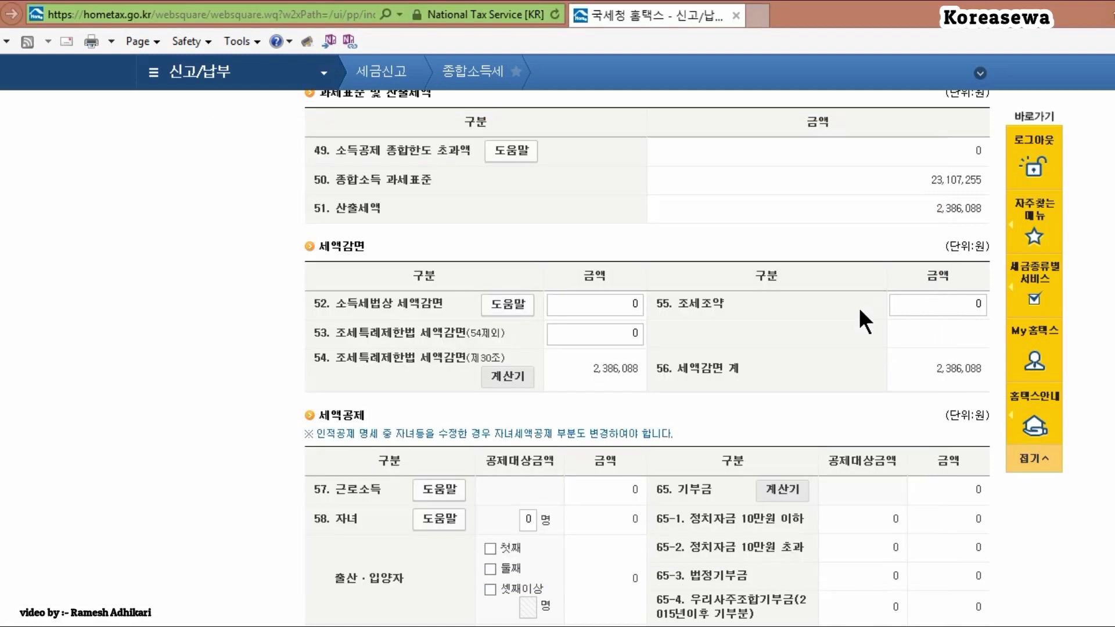
pyautogui.scroll(-3, 647, 358)
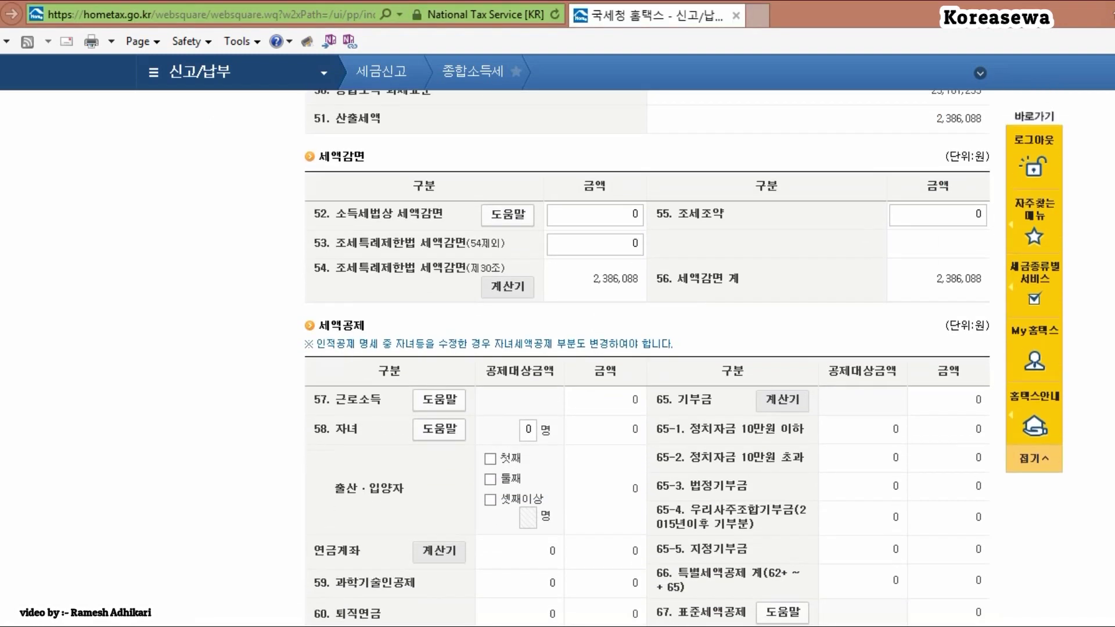
pyautogui.scroll(-3, 647, 358)
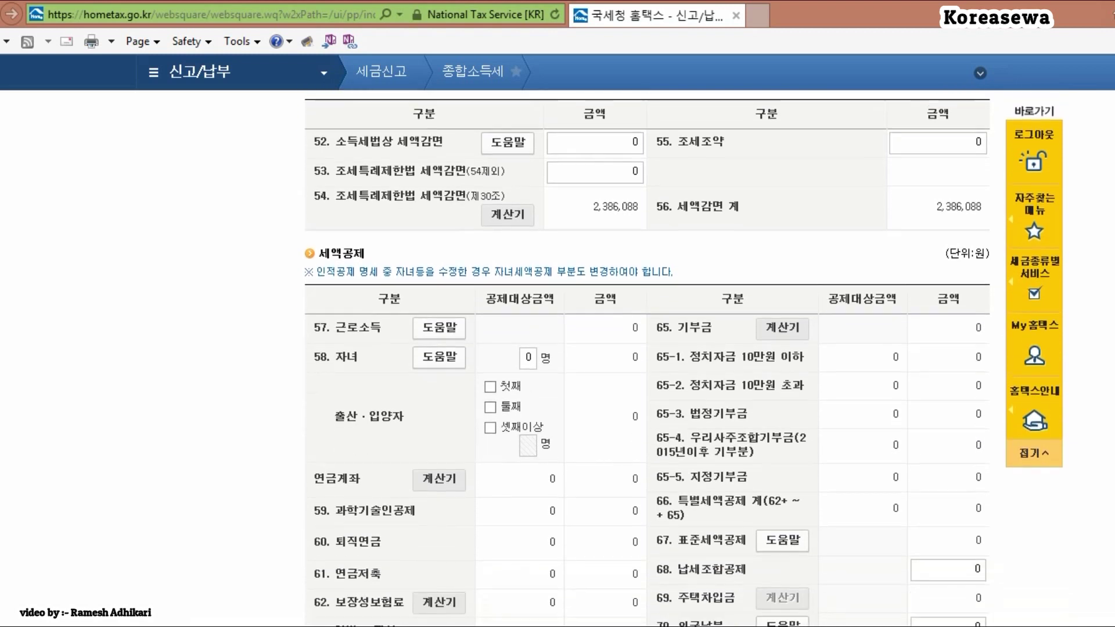
pyautogui.scroll(-4, 647, 358)
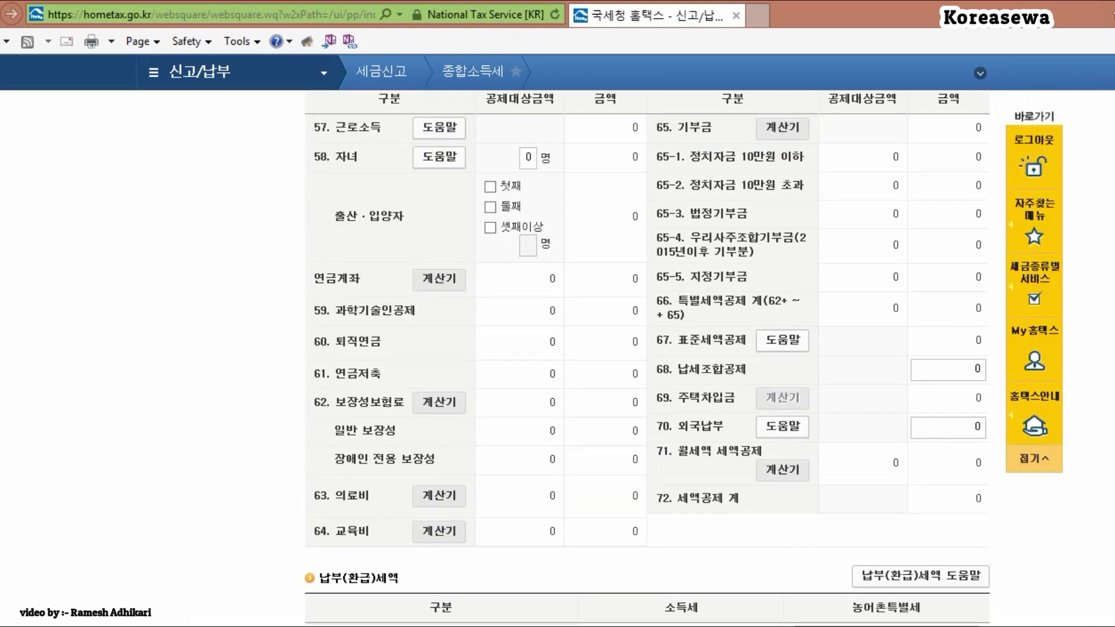
pyautogui.scroll(-3, 647, 358)
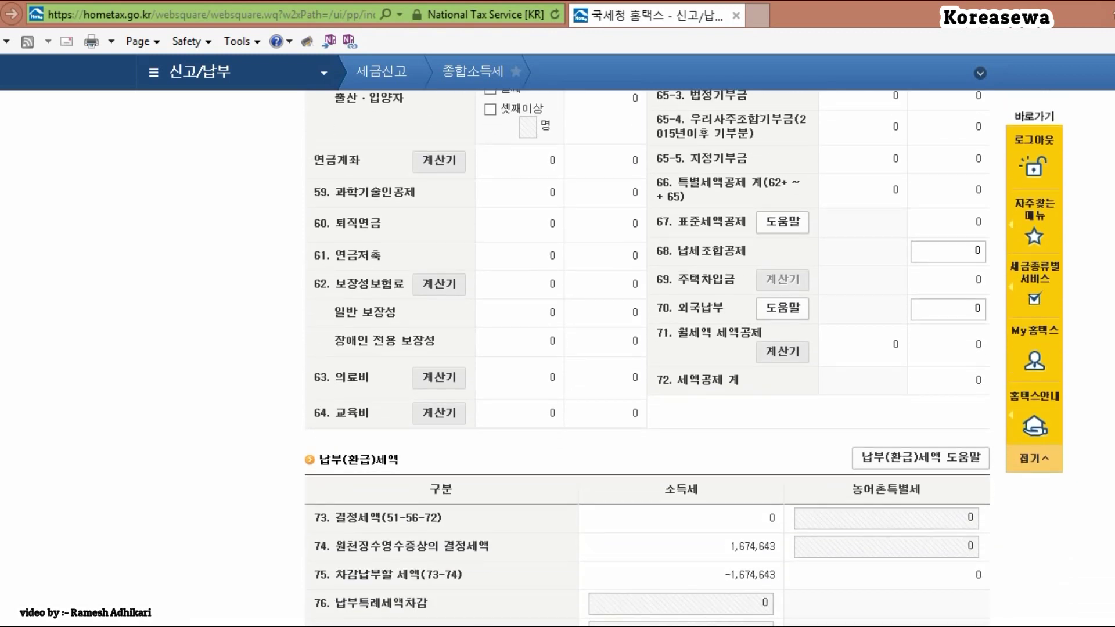
pyautogui.scroll(10, 647, 358)
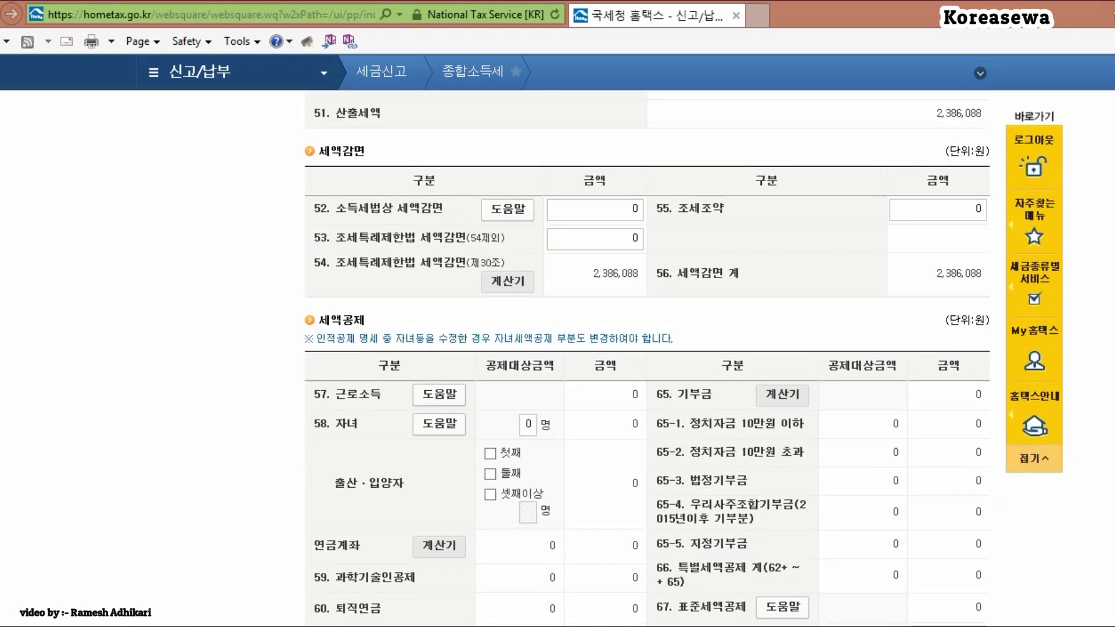
pyautogui.scroll(1, 647, 357)
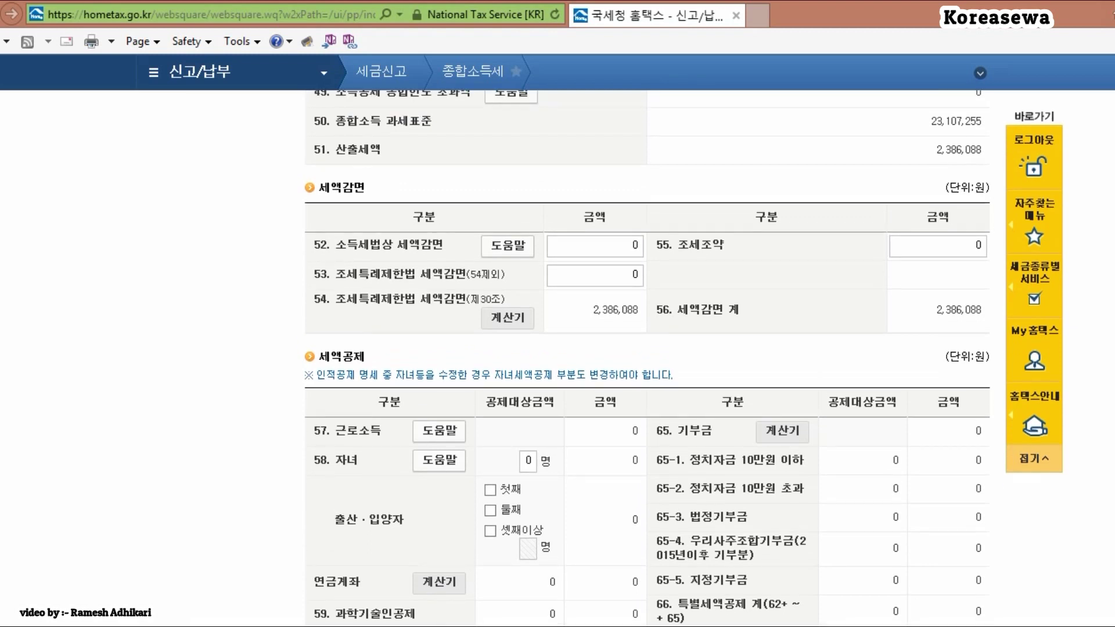
pyautogui.scroll(-18, 647, 358)
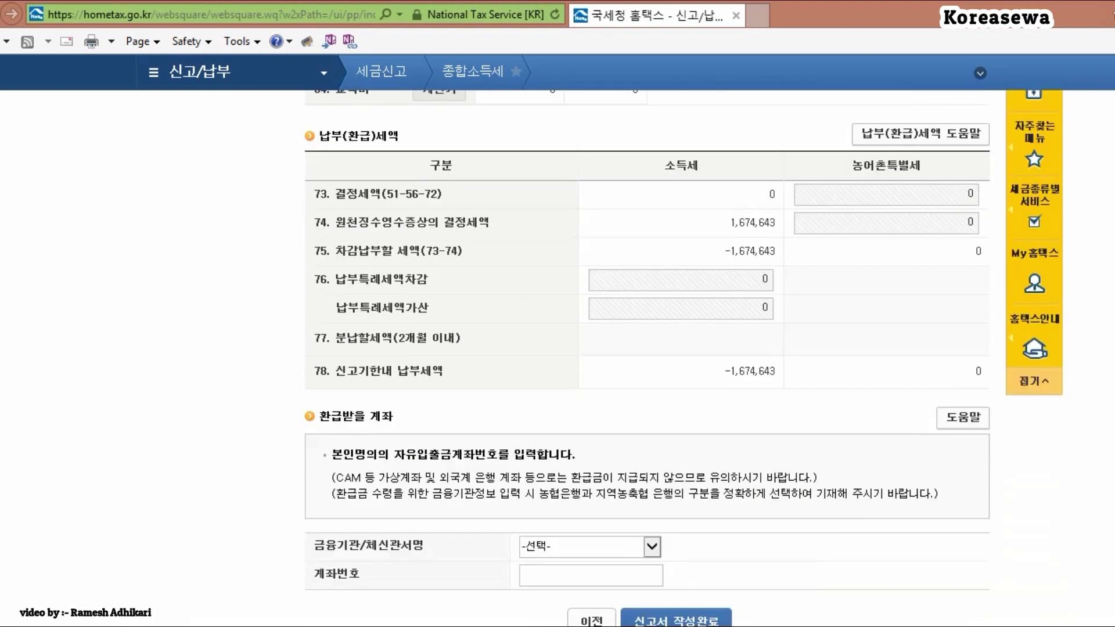
pyautogui.scroll(-4, 516, 323)
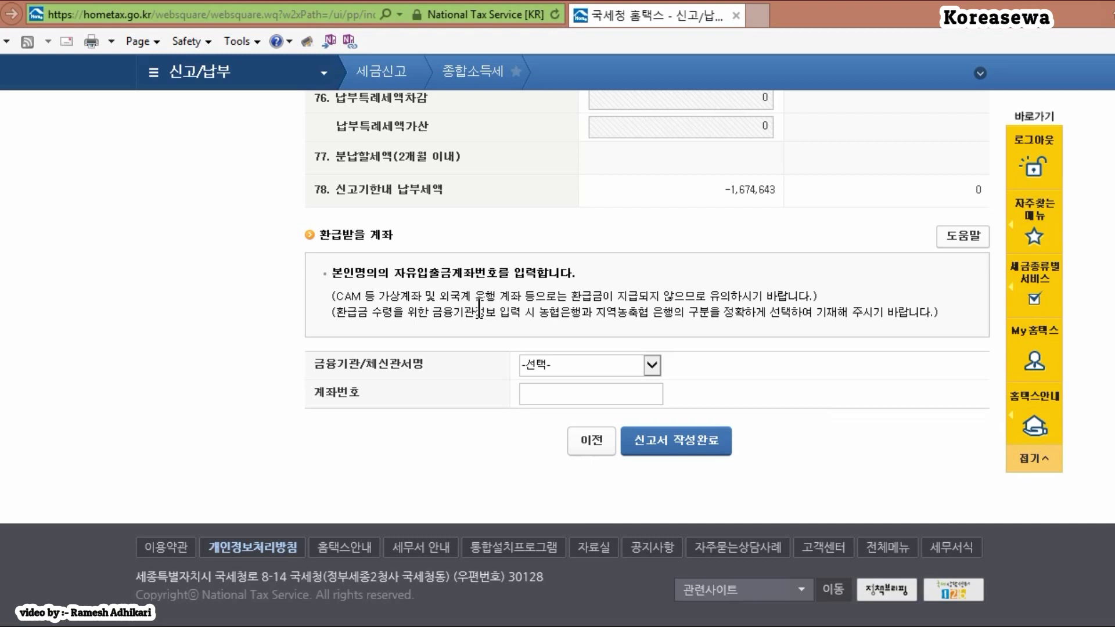
# Step: Set 기업은행 as the refund bank and enter the refund account number
pyautogui.click(606, 364)
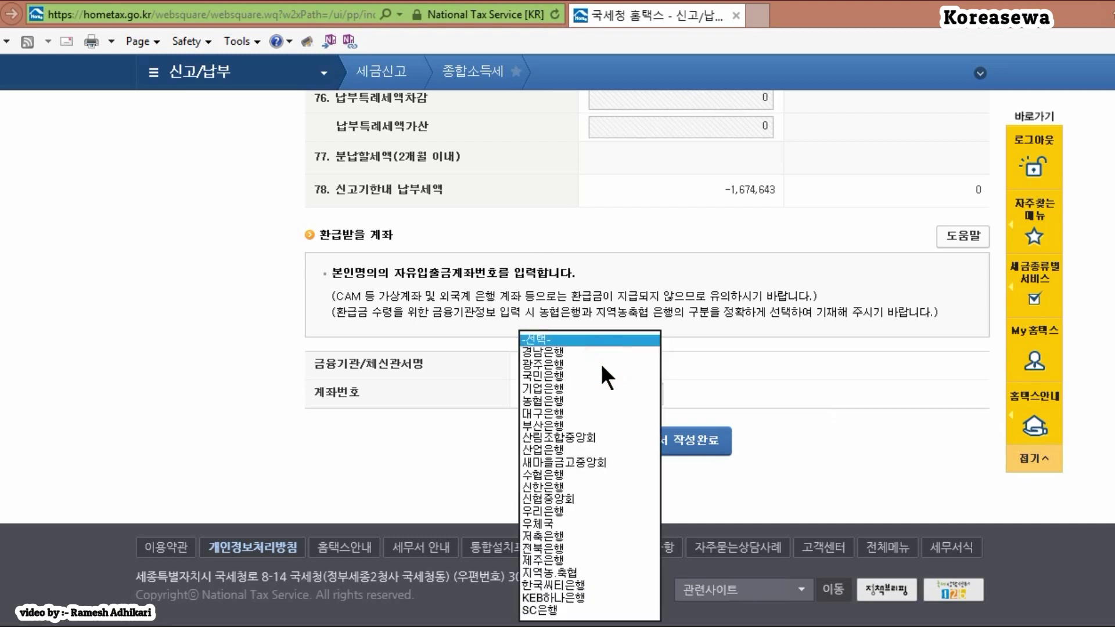
pyautogui.click(548, 390)
pyautogui.click(549, 394)
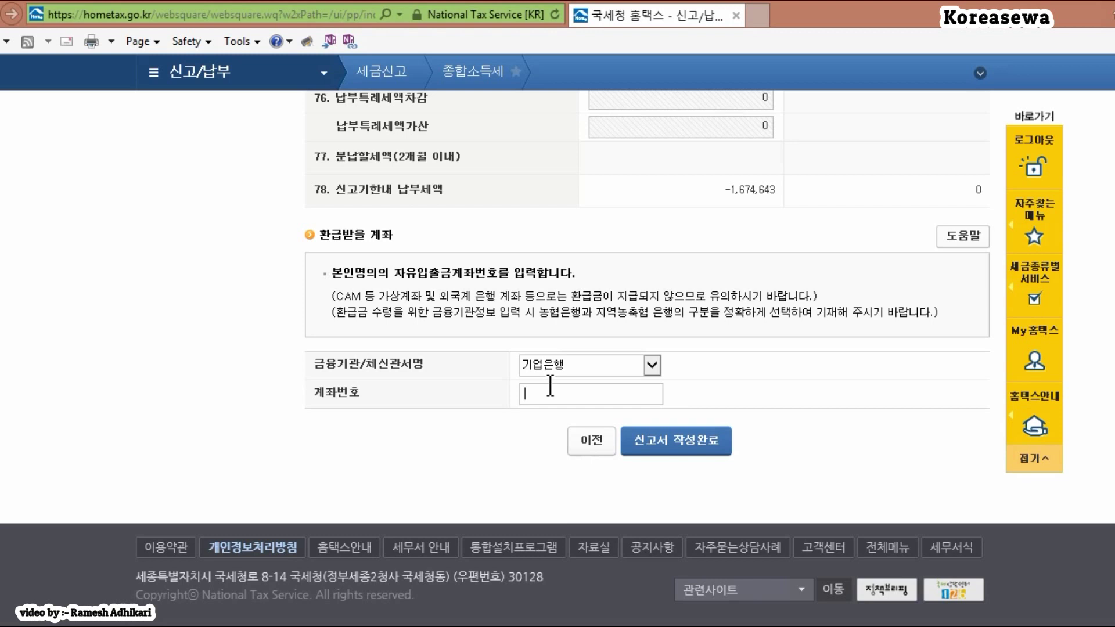
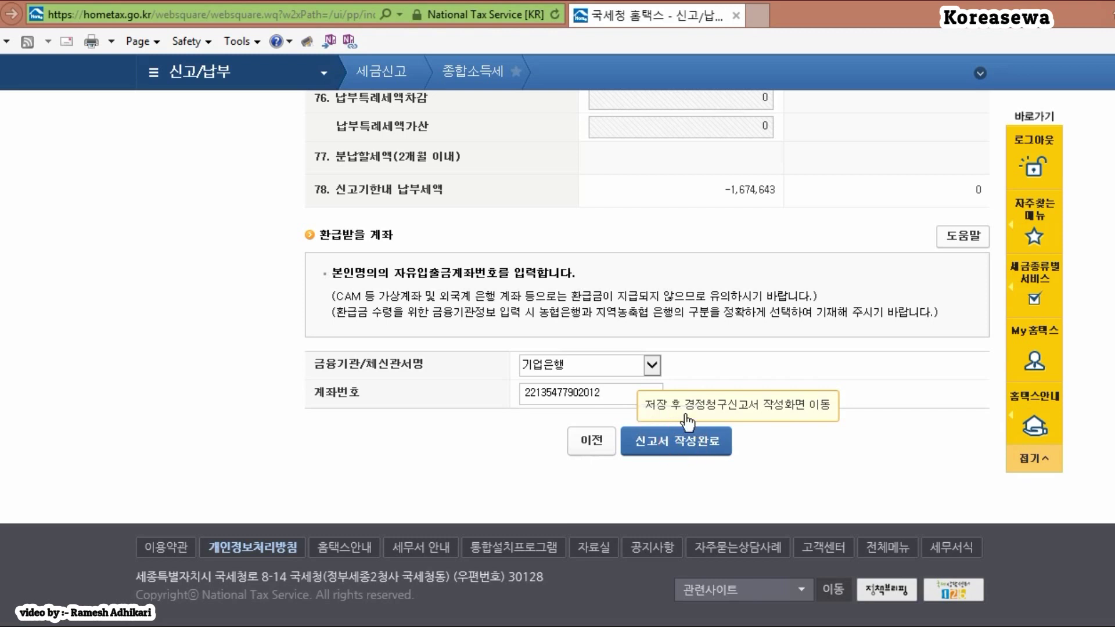
# Step: Complete the return, acknowledging the 1,674,600 won expected refund and save notices
pyautogui.click(677, 452)
pyautogui.click(588, 375)
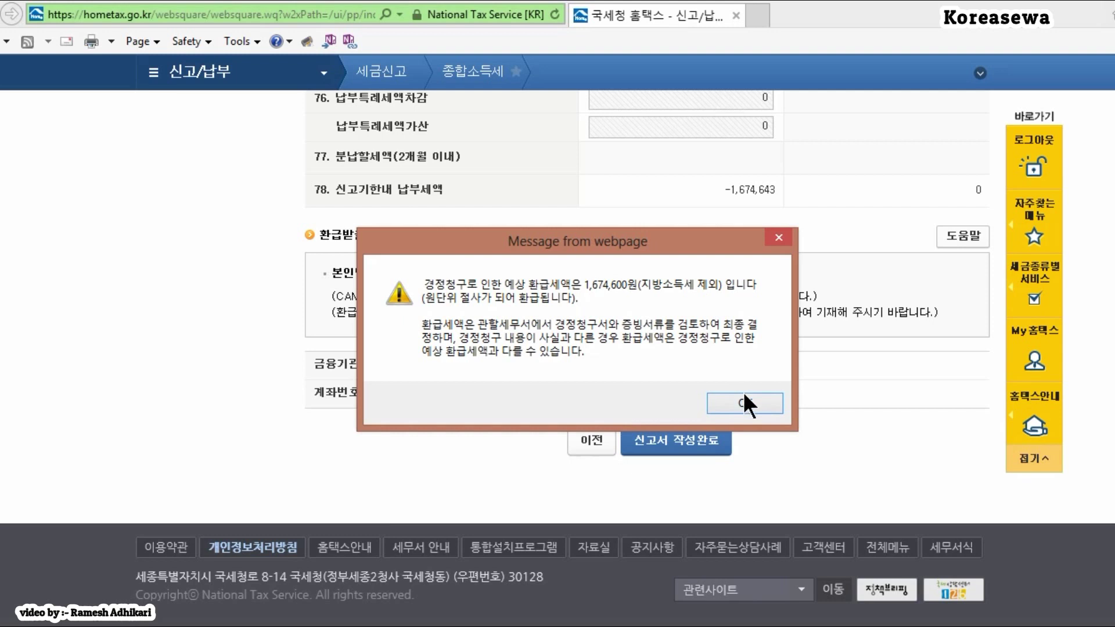
pyautogui.click(747, 403)
pyautogui.click(623, 373)
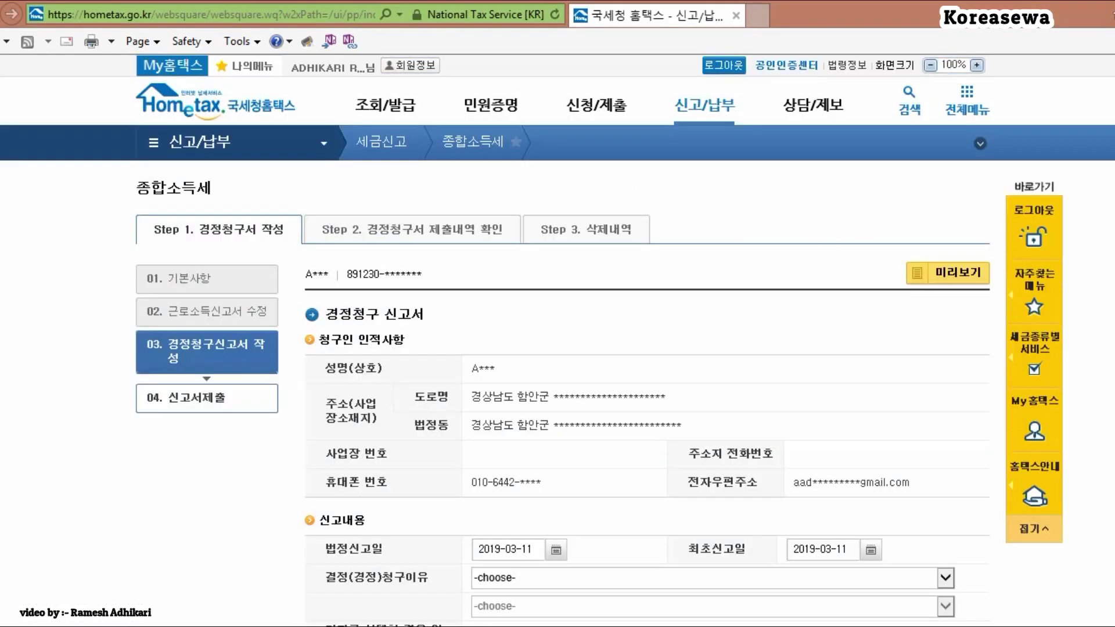
# Step: Choose 세액감면 - 중소기업 취업청년에 대한 소득세 감면(조특법§30) as the claim reason
pyautogui.scroll(-5, 558, 348)
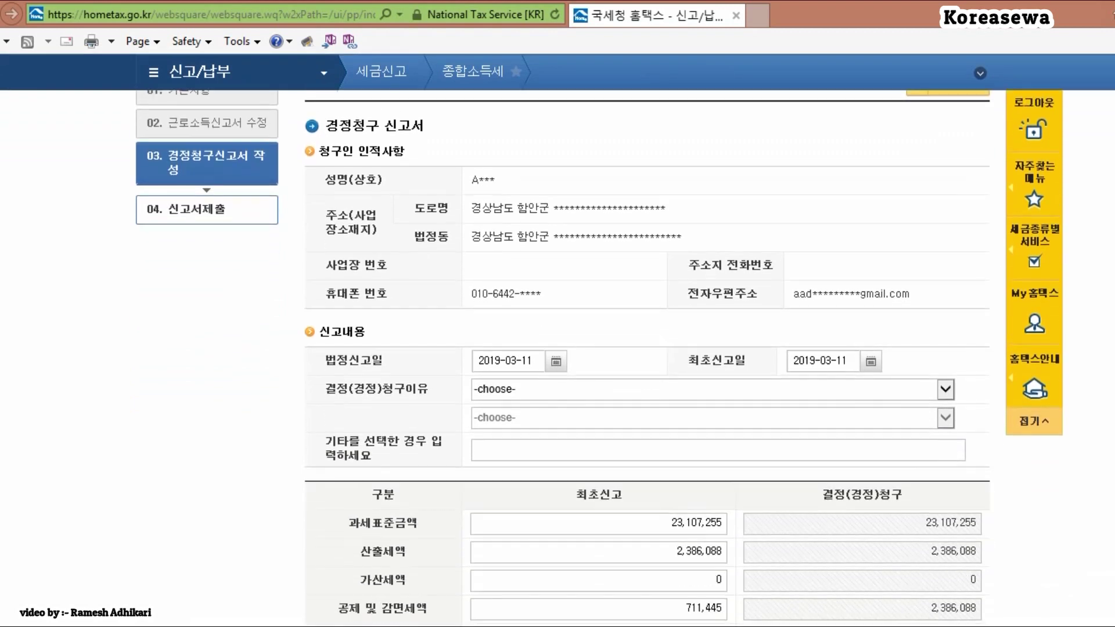
pyautogui.scroll(5, 558, 348)
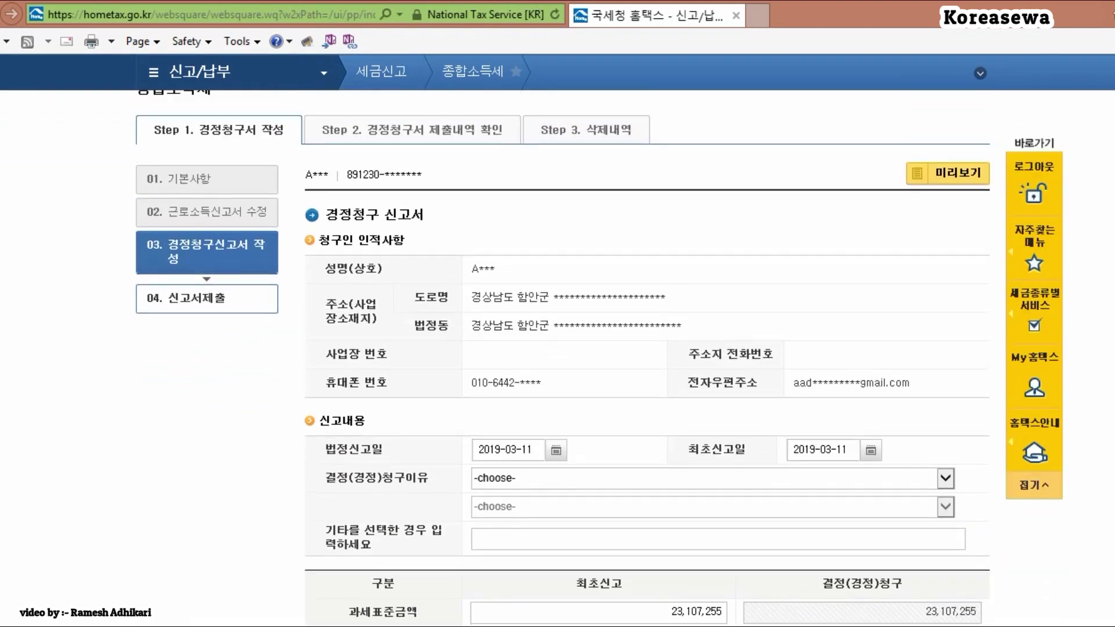
pyautogui.scroll(-4, 558, 348)
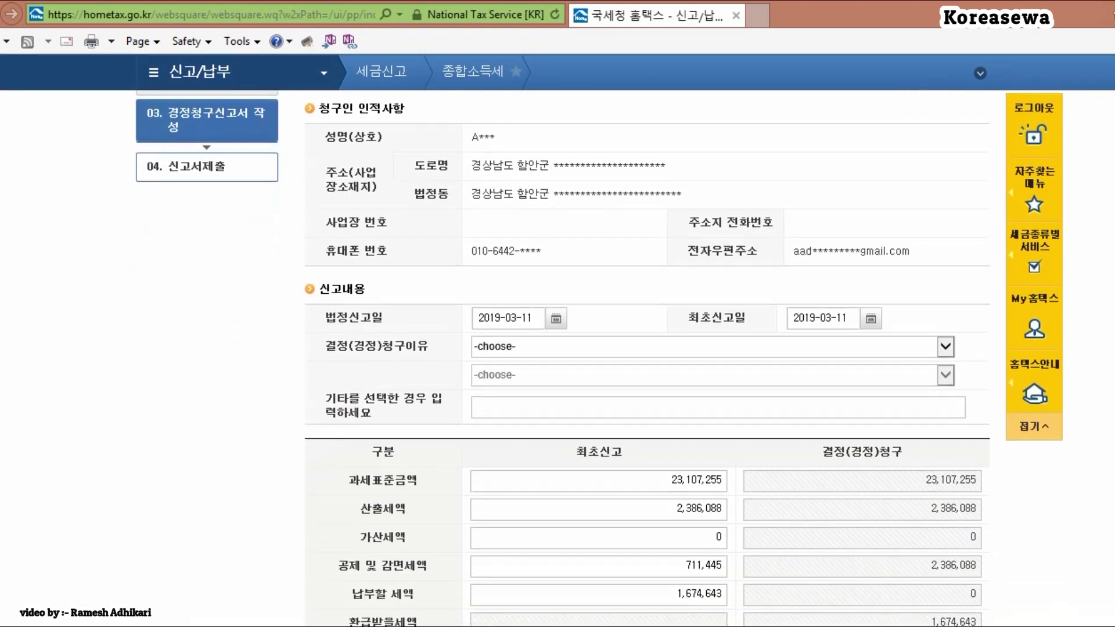
pyautogui.scroll(-4, 647, 358)
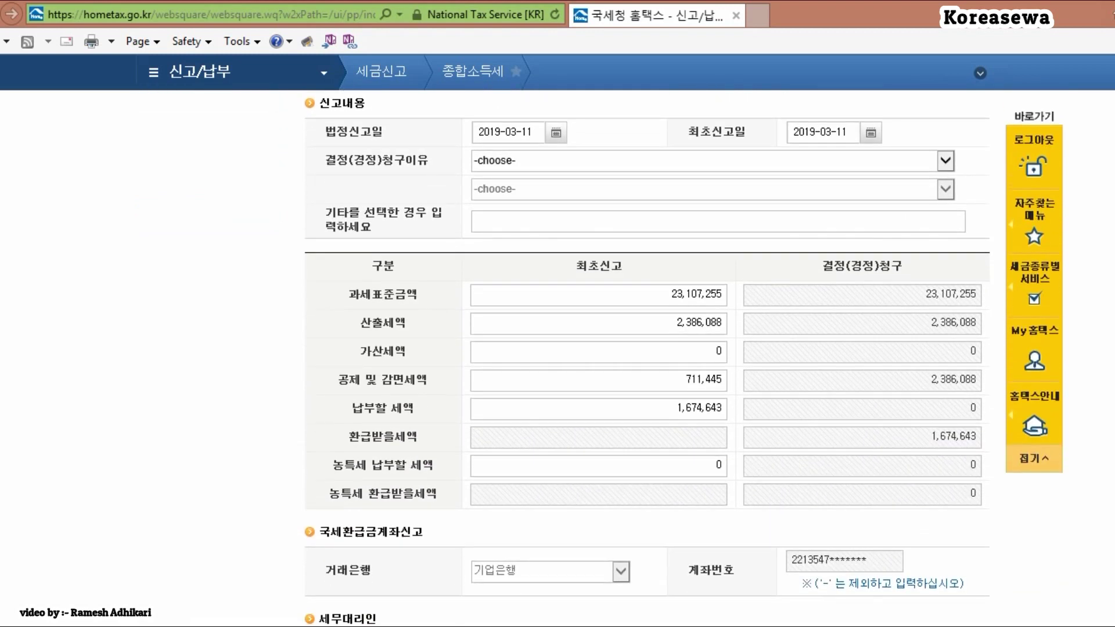
pyautogui.scroll(5, 647, 358)
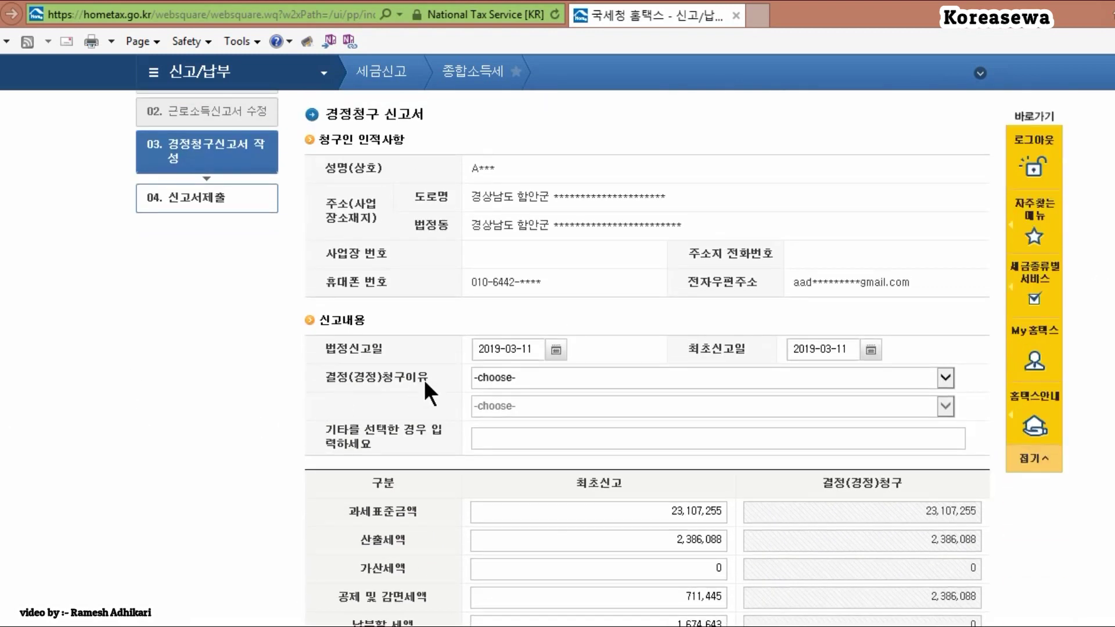
pyautogui.click(694, 376)
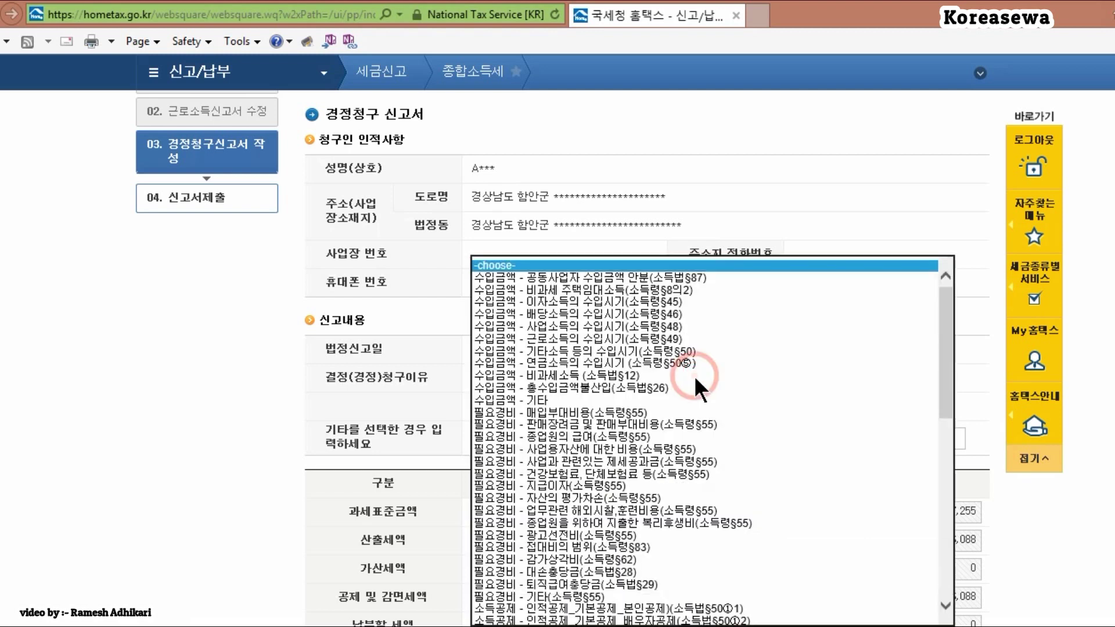
pyautogui.moveTo(949, 388); pyautogui.dragTo(949, 436)
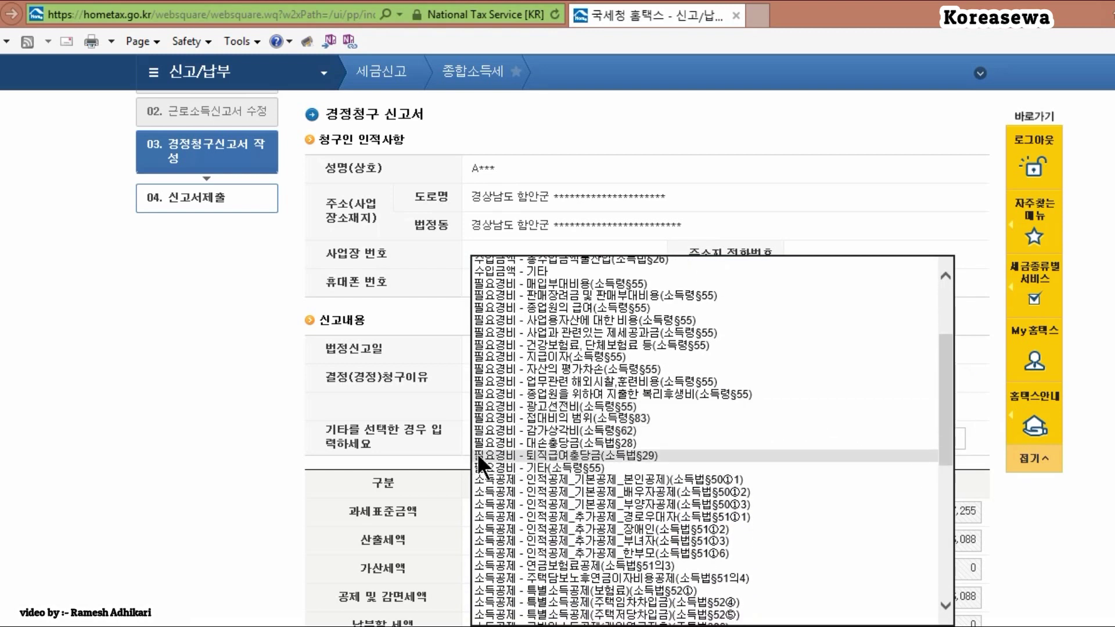
pyautogui.moveTo(944, 383); pyautogui.dragTo(943, 482)
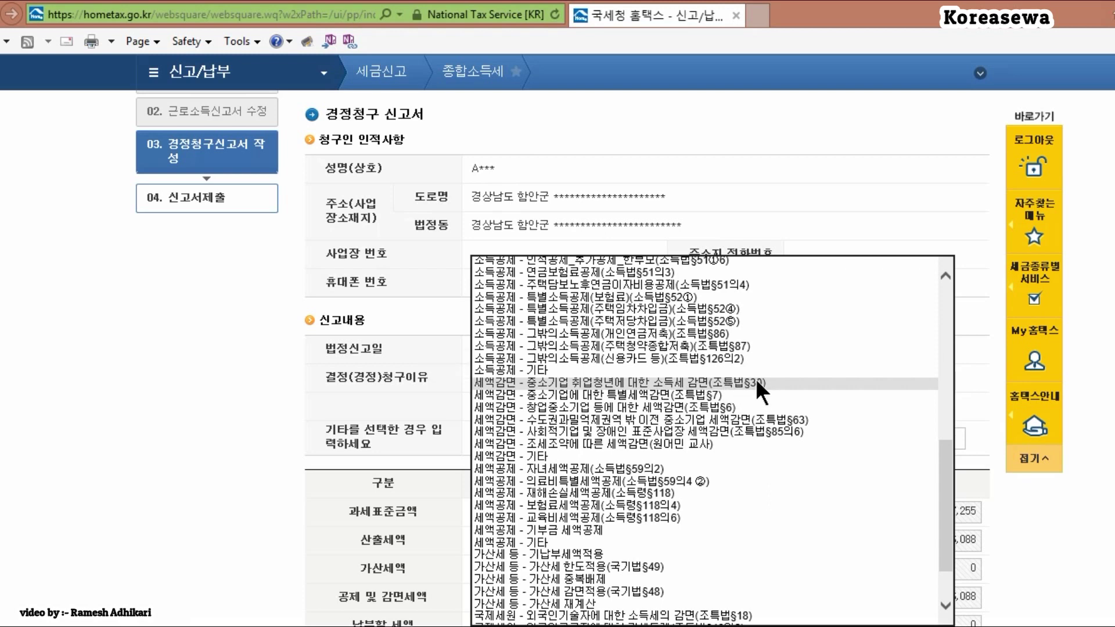
pyautogui.click(758, 384)
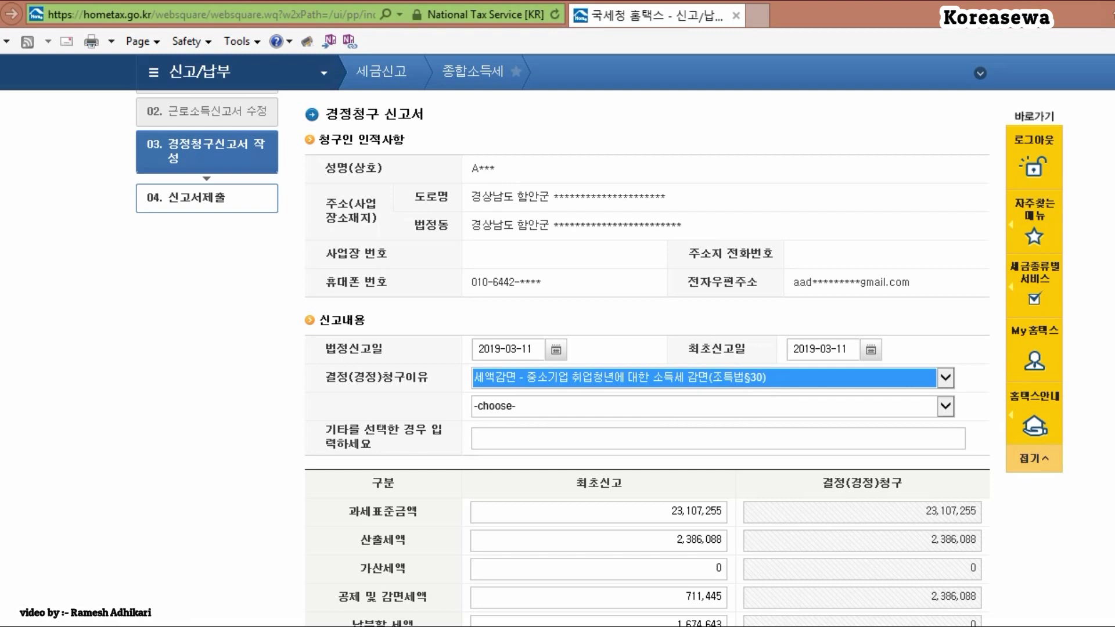
pyautogui.scroll(-4, 598, 358)
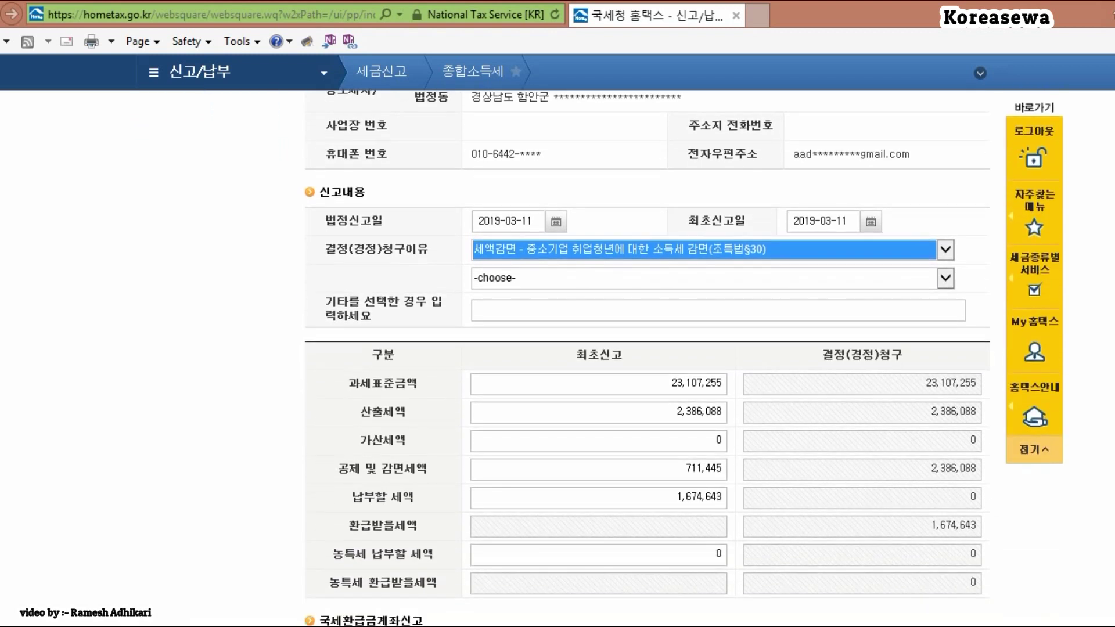
# Step: Finish the 경정청구 신고서 with 신고서 작성완료 and accept the save confirmation
pyautogui.scroll(-3, 598, 358)
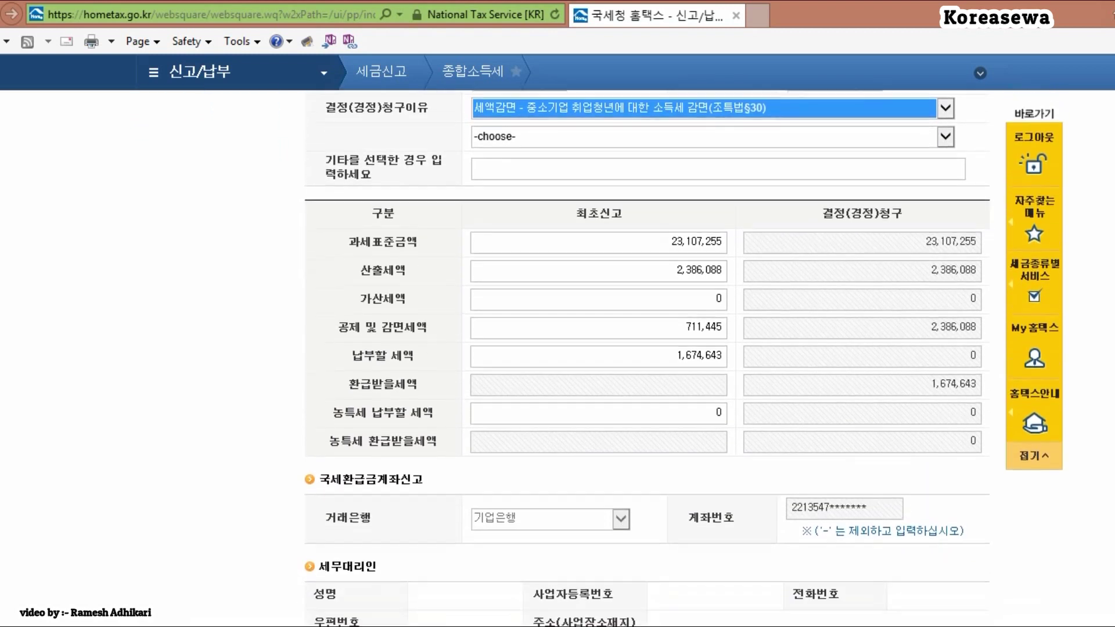
pyautogui.scroll(-3, 598, 358)
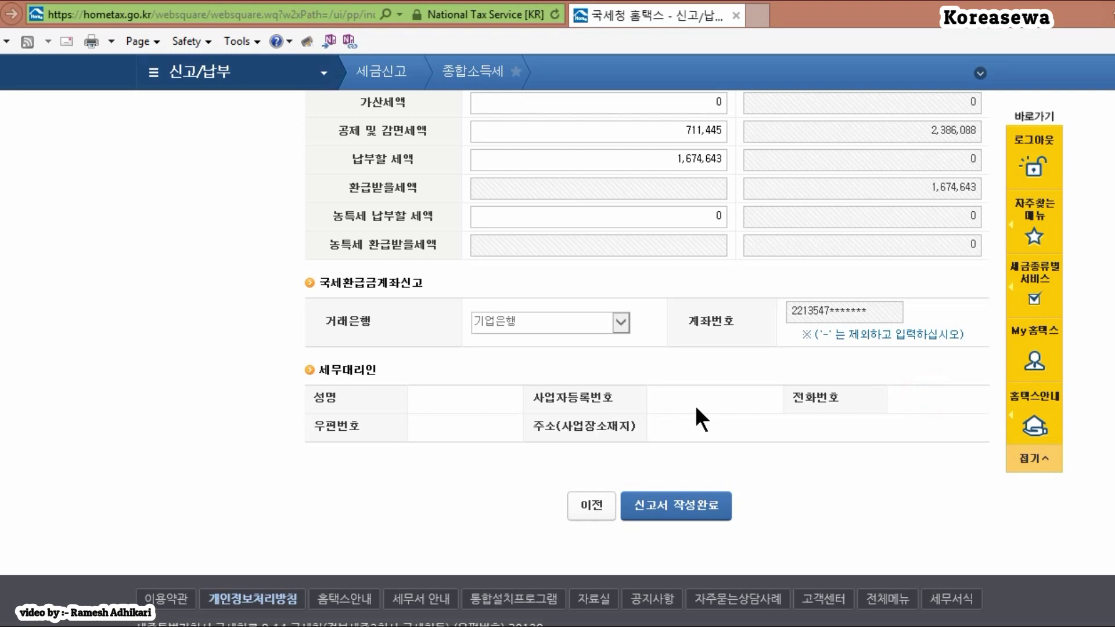
pyautogui.scroll(15, 558, 348)
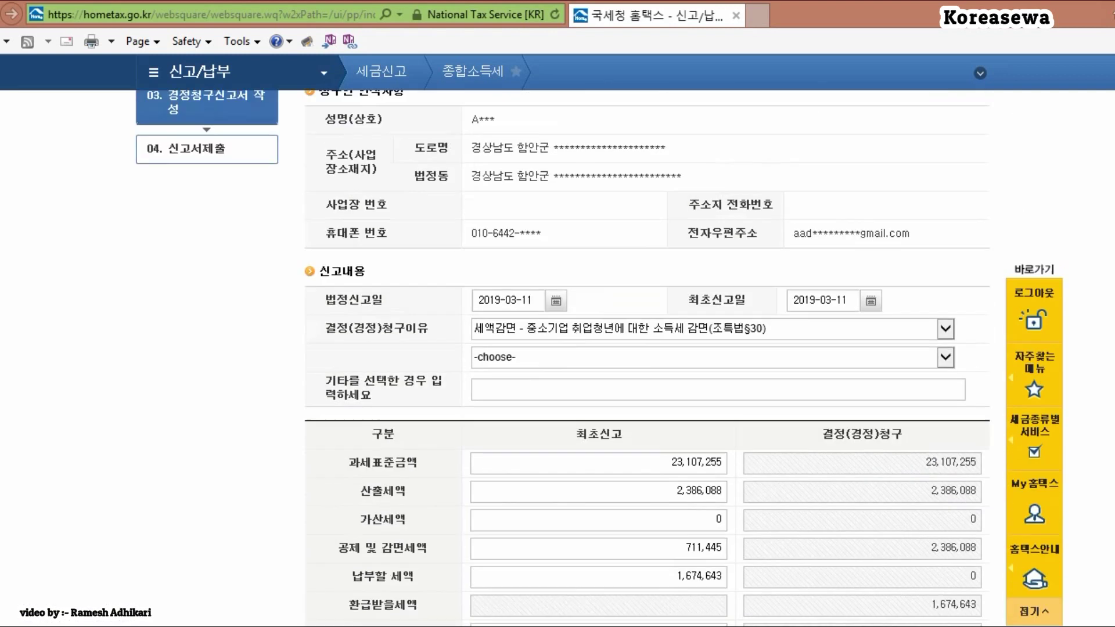
pyautogui.scroll(-1, 557, 348)
pyautogui.scroll(-4, 558, 348)
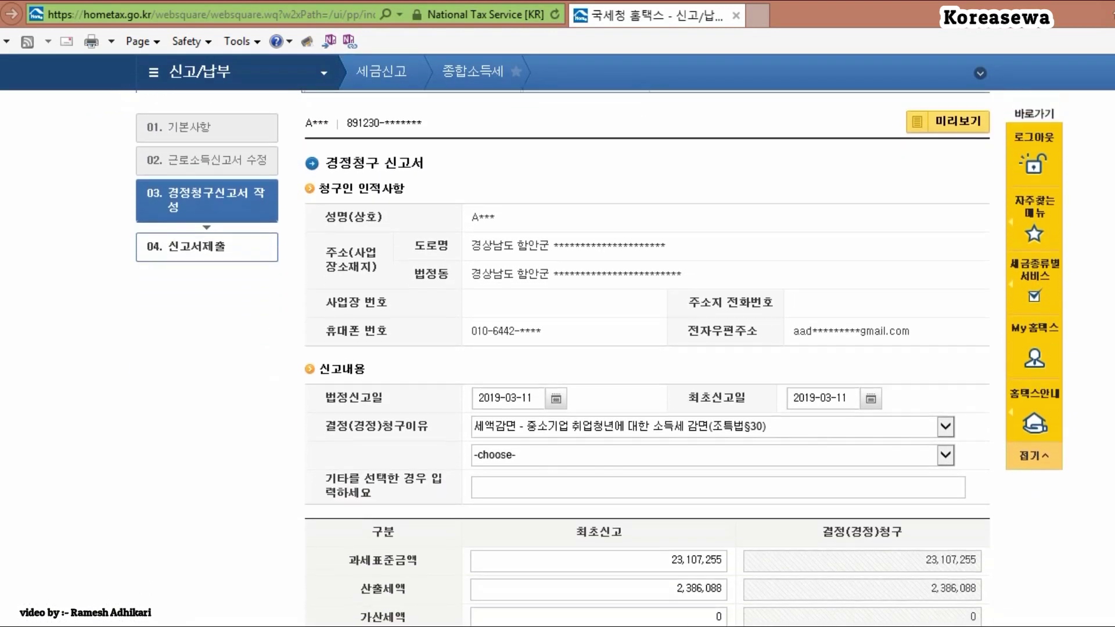
pyautogui.scroll(-8, 557, 349)
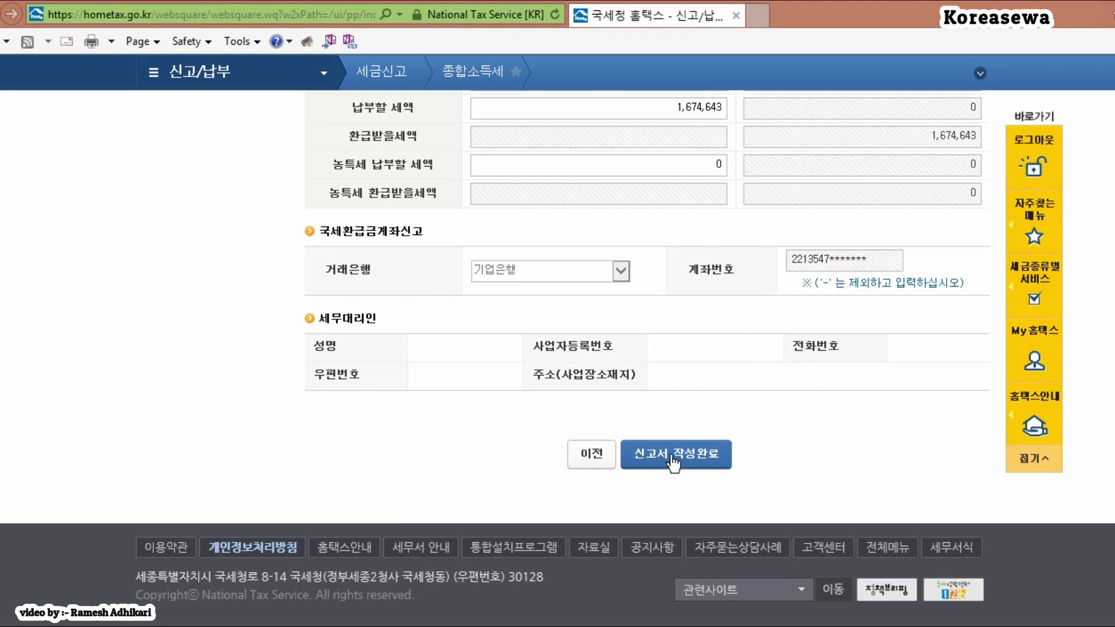
pyautogui.click(701, 452)
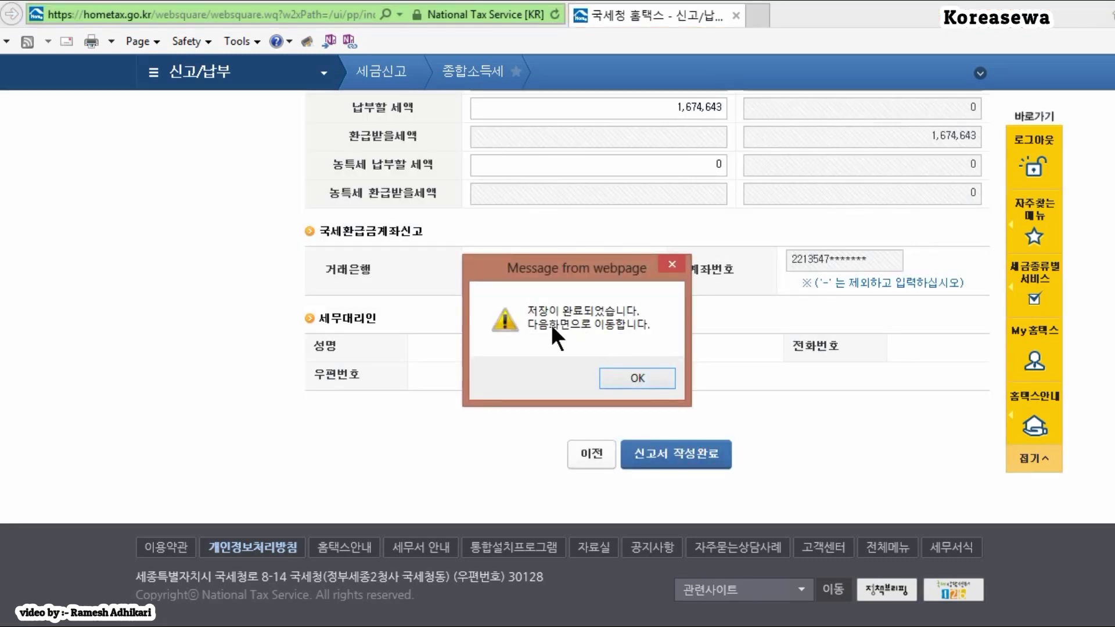
pyautogui.click(636, 375)
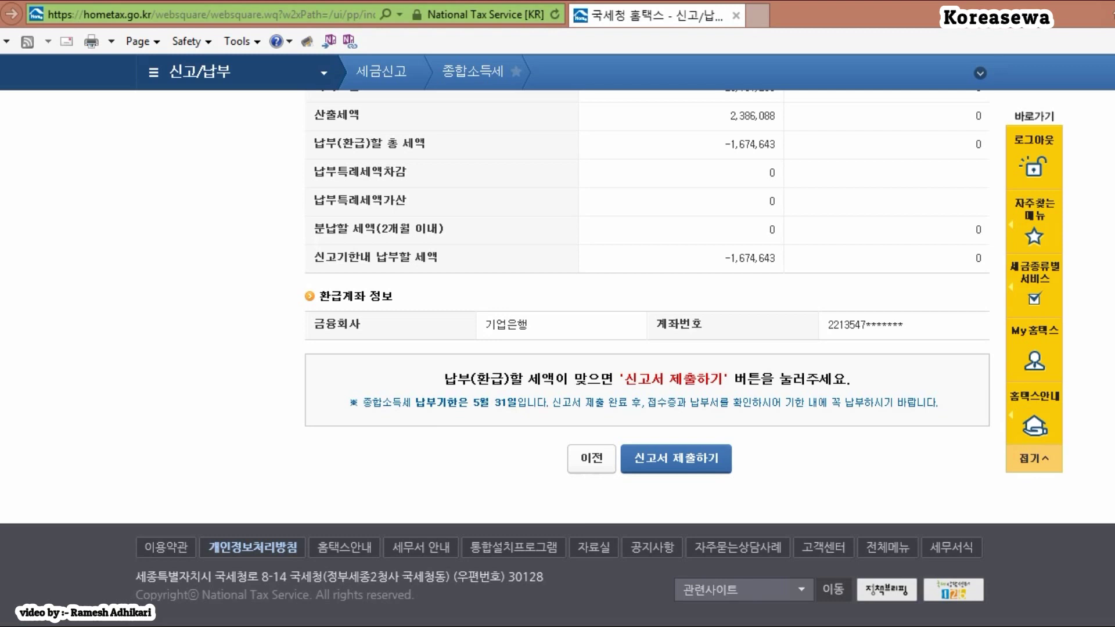
# Step: Review the 2018 경정청구 summary down to the submit button: −1,674,643 payable, 기업은행 refund account
pyautogui.scroll(5, 558, 348)
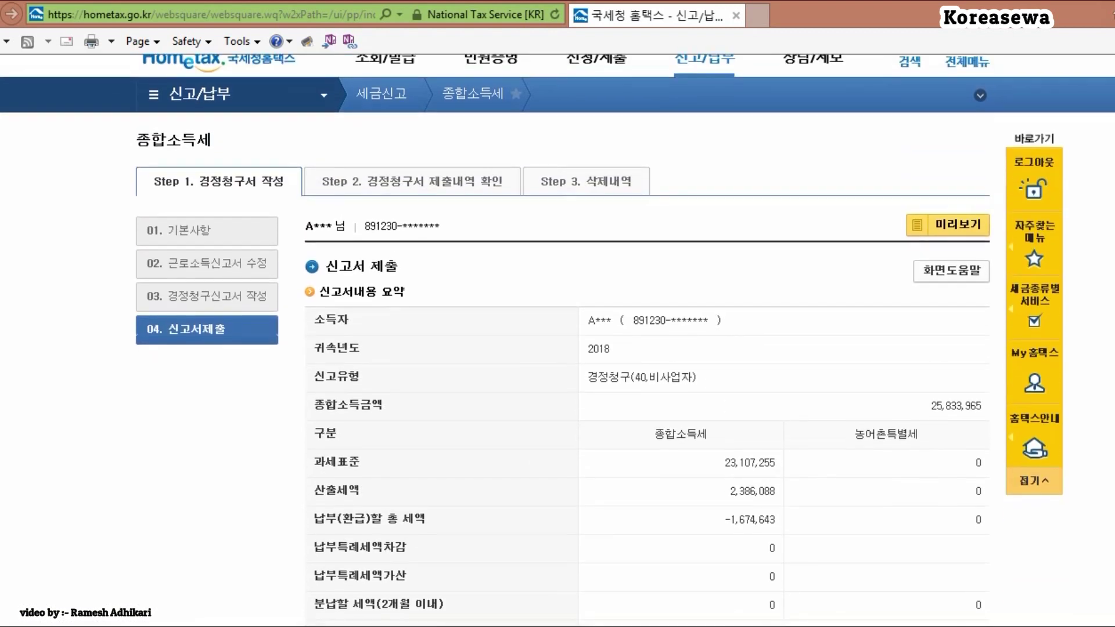
pyautogui.scroll(-2, 795, 258)
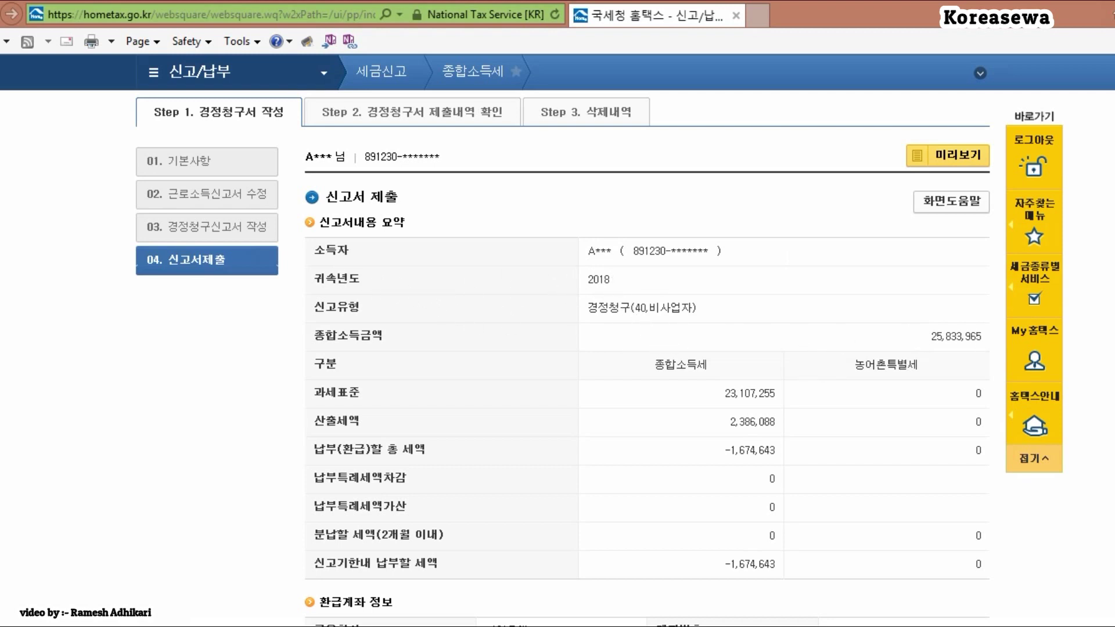
pyautogui.scroll(-4, 598, 357)
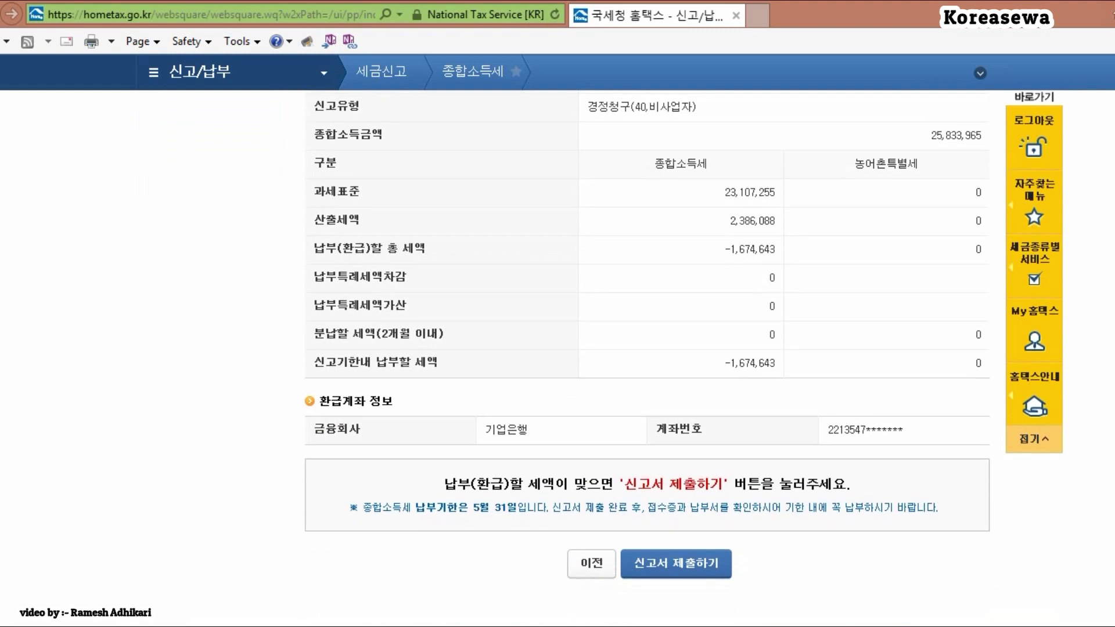
pyautogui.scroll(-2, 598, 358)
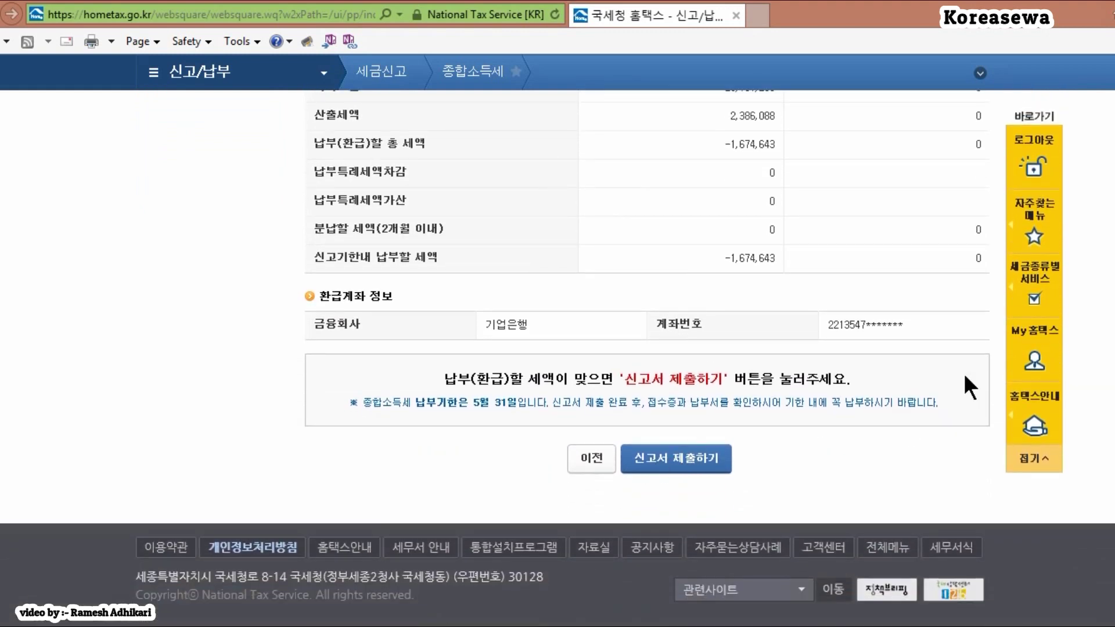
pyautogui.scroll(8, 645, 349)
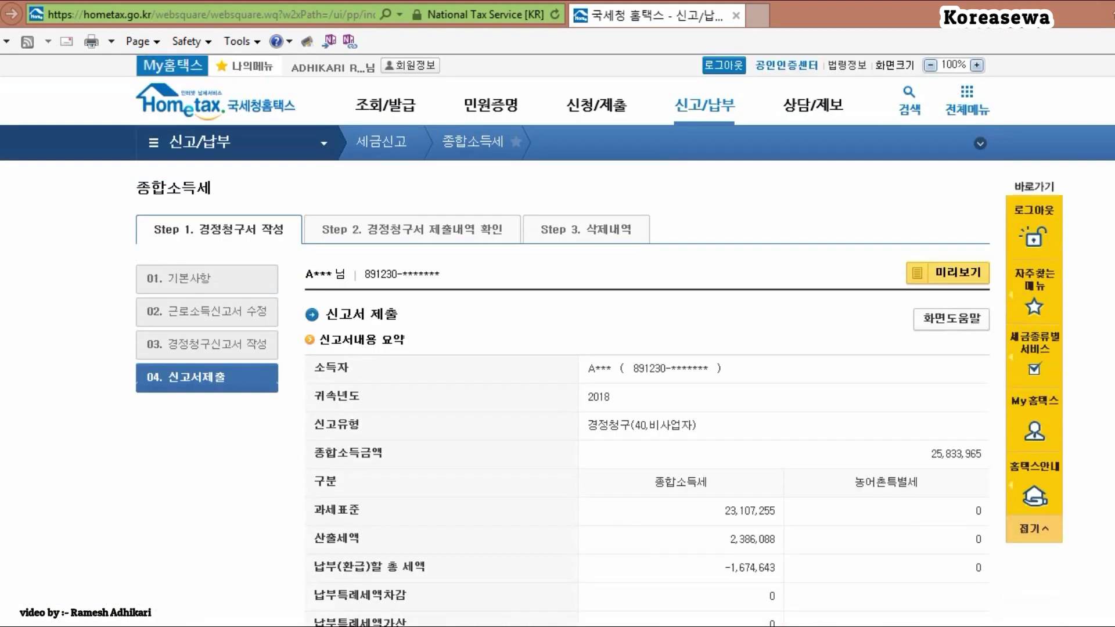
pyautogui.scroll(-4, 558, 349)
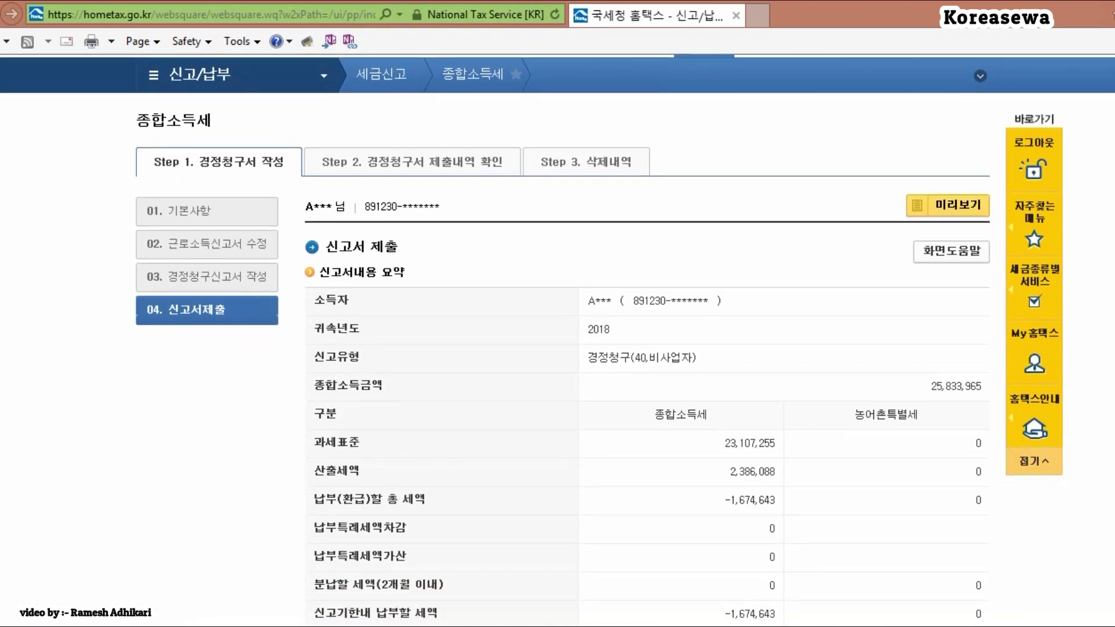
pyautogui.scroll(-5, 557, 348)
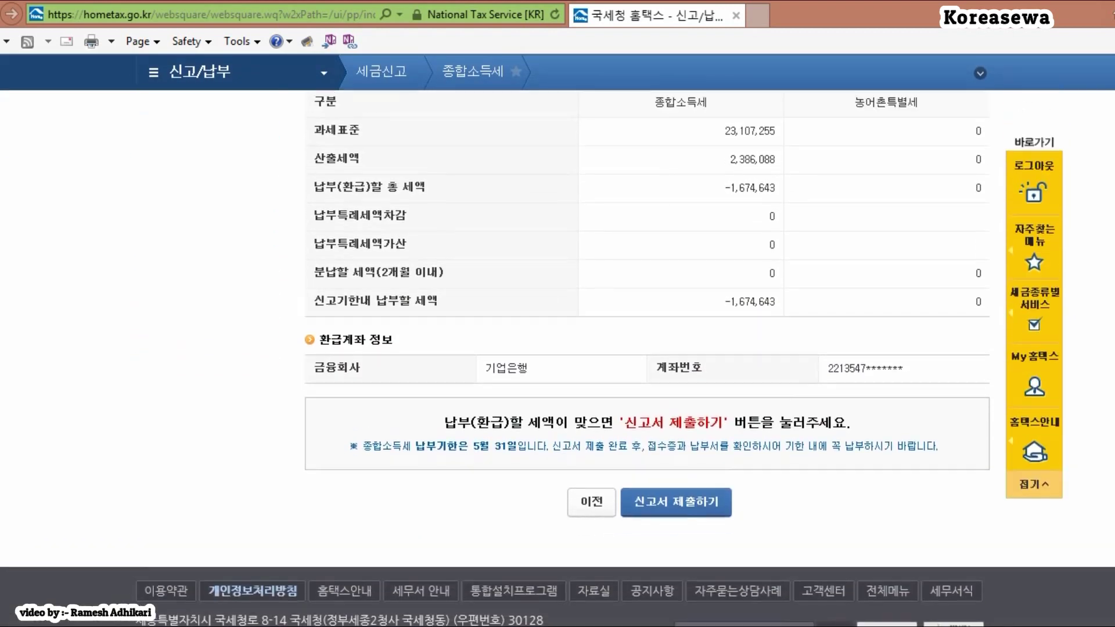
pyautogui.scroll(8, 558, 348)
pyautogui.scroll(-5, 728, 472)
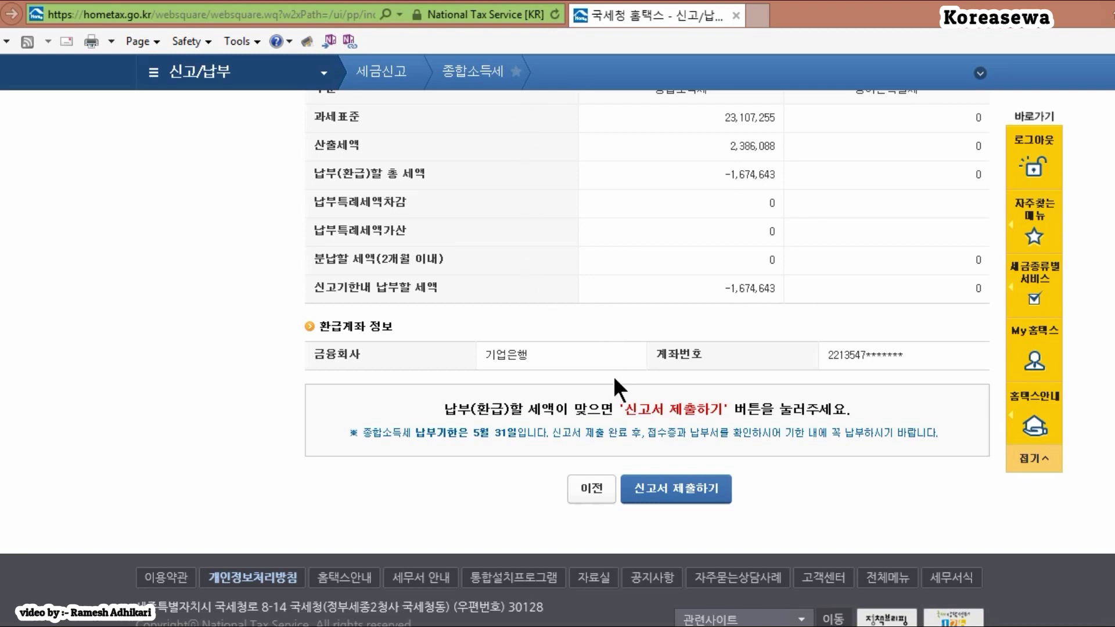
# Step: Submit the 2018 correction claim and read through the issued 접수증 popup
pyautogui.click(681, 488)
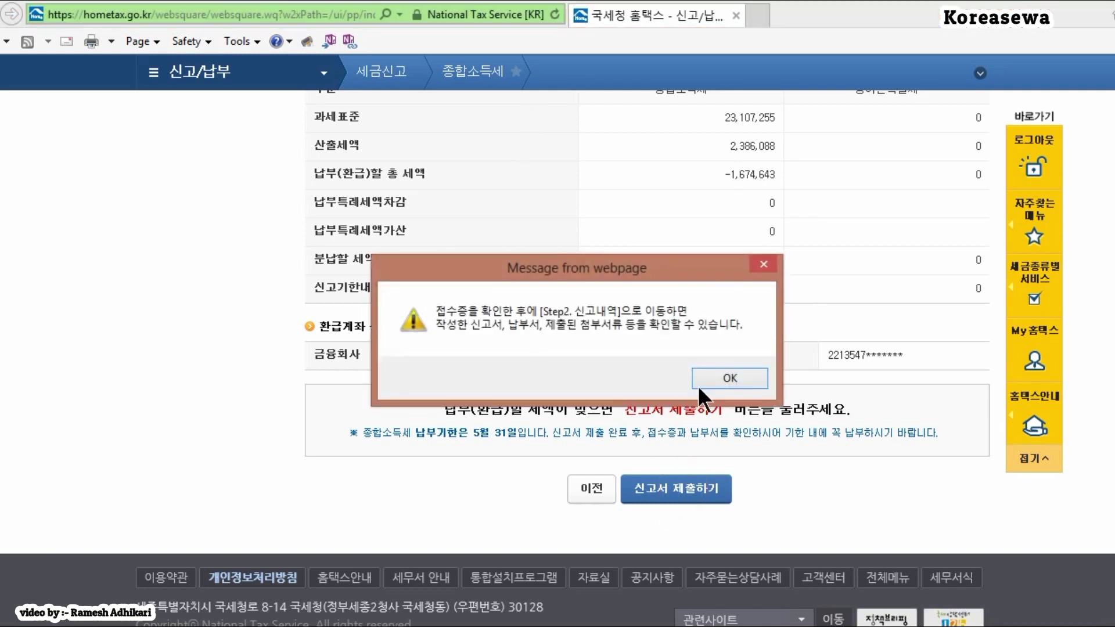
pyautogui.click(712, 381)
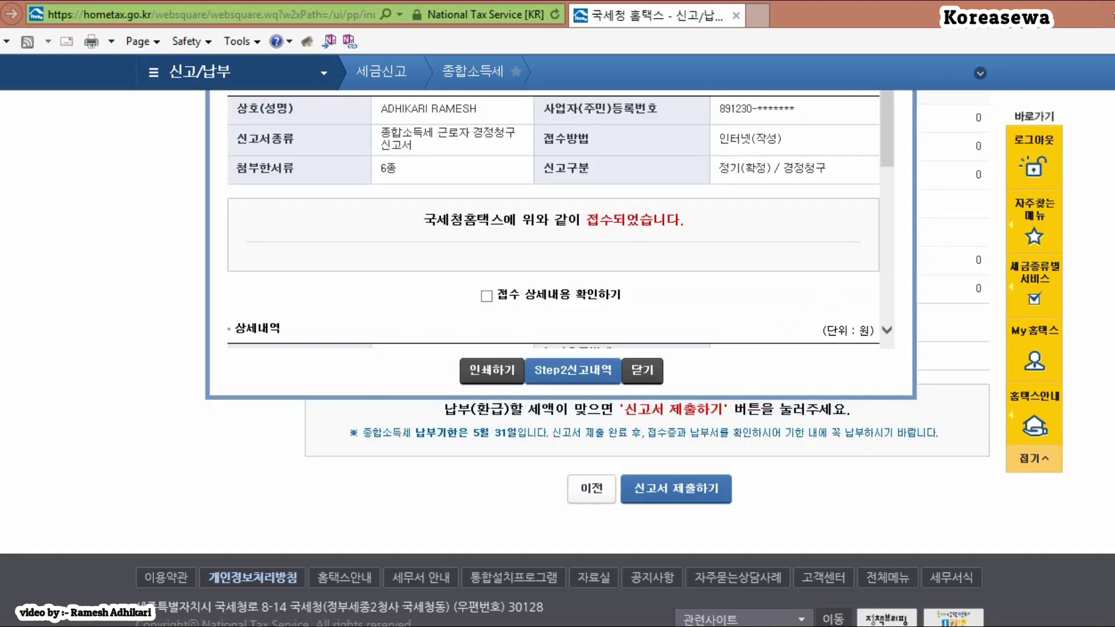
pyautogui.scroll(4, 557, 358)
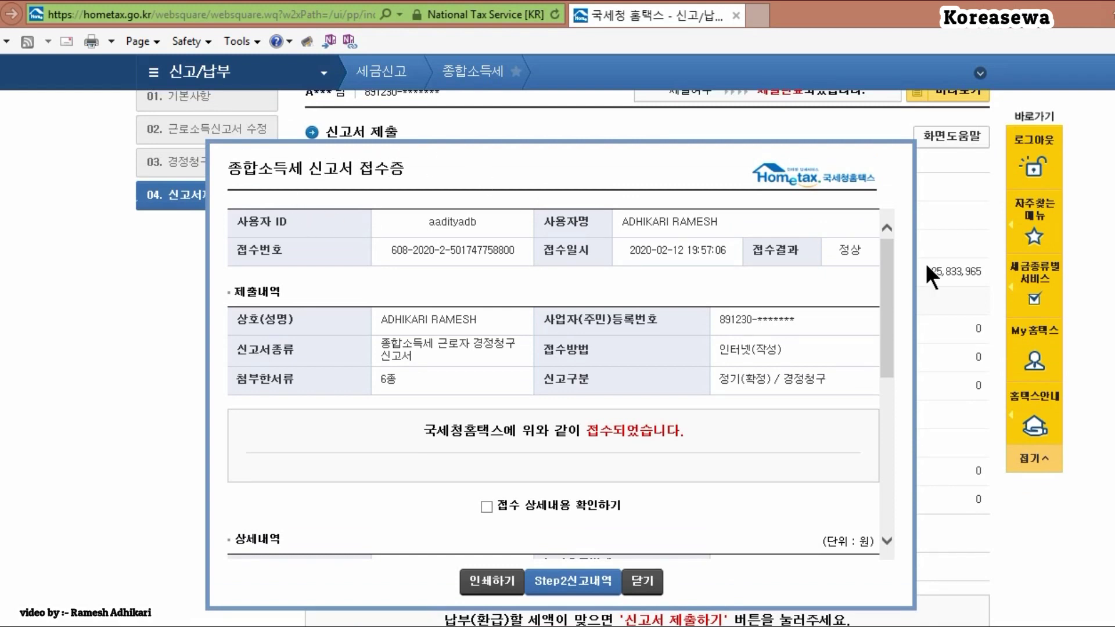
pyautogui.moveTo(886, 260); pyautogui.dragTo(867, 318)
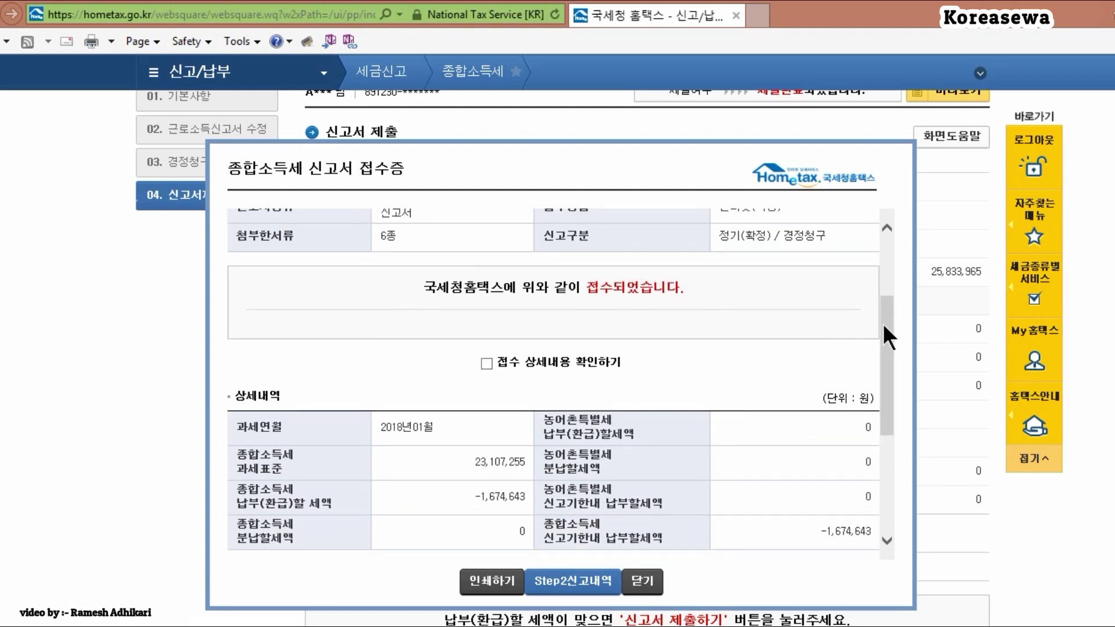
pyautogui.moveTo(882, 323); pyautogui.dragTo(859, 453)
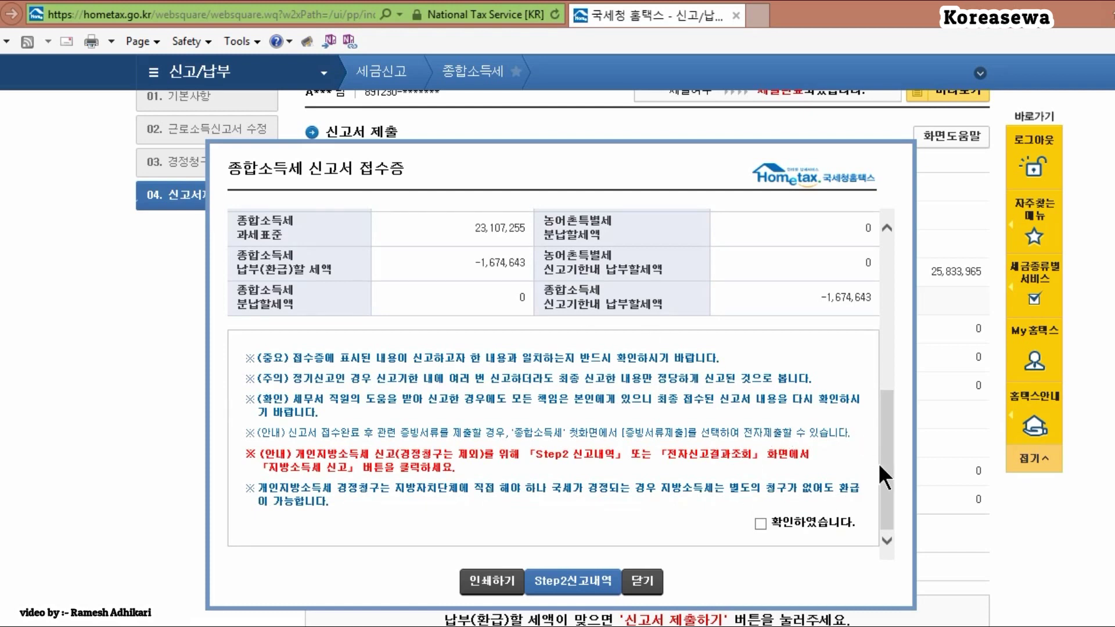
pyautogui.scroll(5, 881, 447)
# Step: Tick 접수 상세내용 확인하기 and 확인하였습니다, then dismiss the local income tax reminder
pyautogui.click(574, 297)
pyautogui.scroll(-5, 798, 327)
pyautogui.click(763, 523)
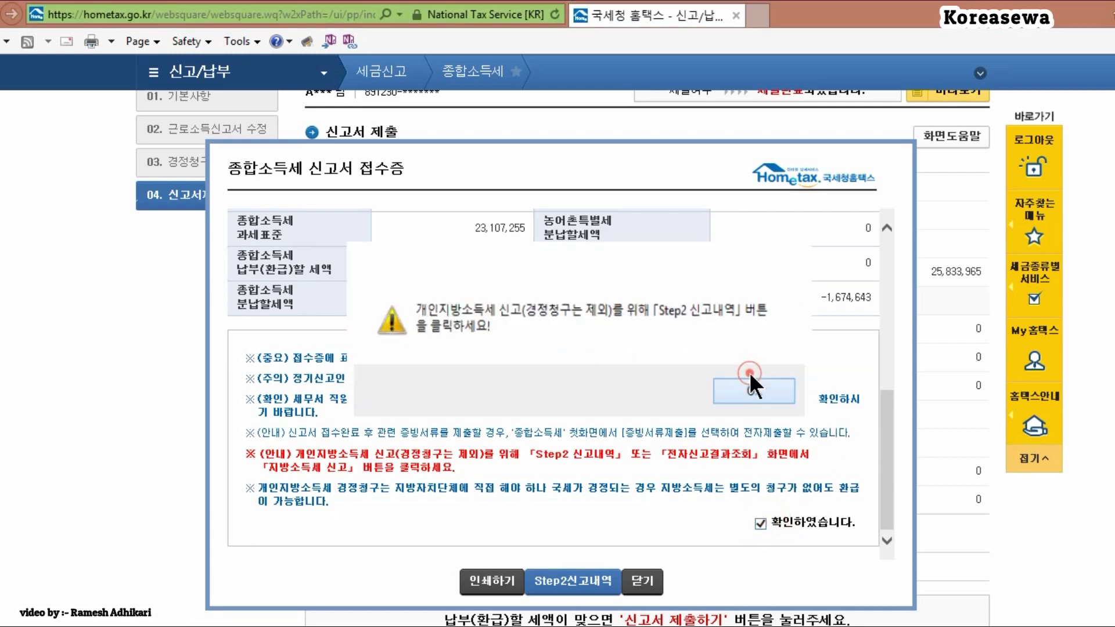
pyautogui.click(737, 377)
pyautogui.scroll(5, 873, 339)
pyautogui.scroll(-5, 876, 458)
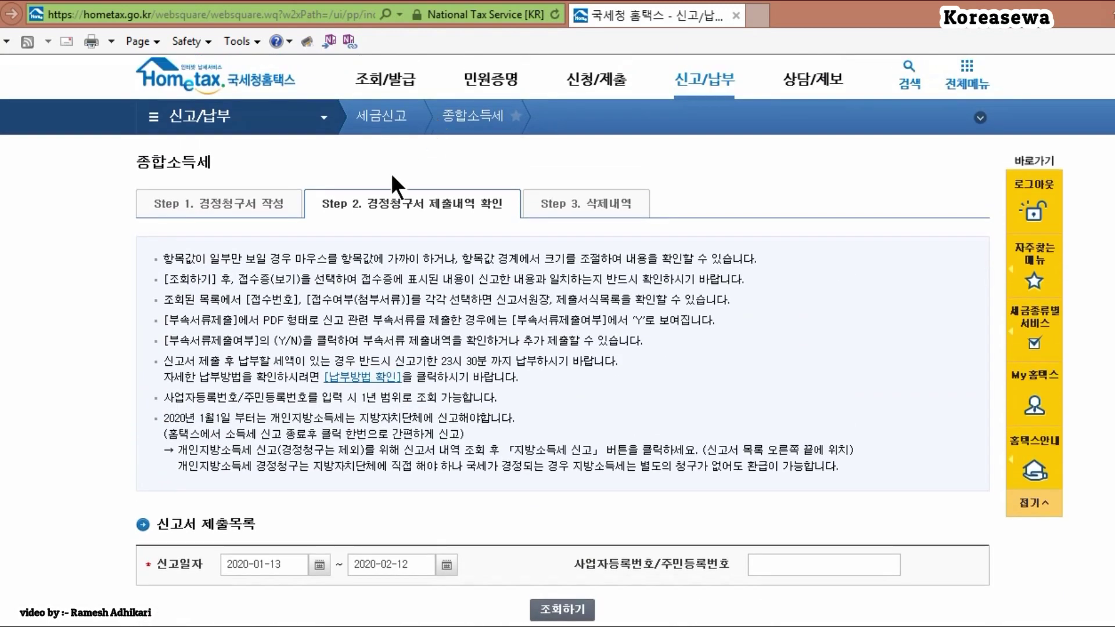
# Step: Go via the Step 1 tab, close the blank popup, and return to Step 2 경정청구서 제출내역 확인
pyautogui.click(212, 204)
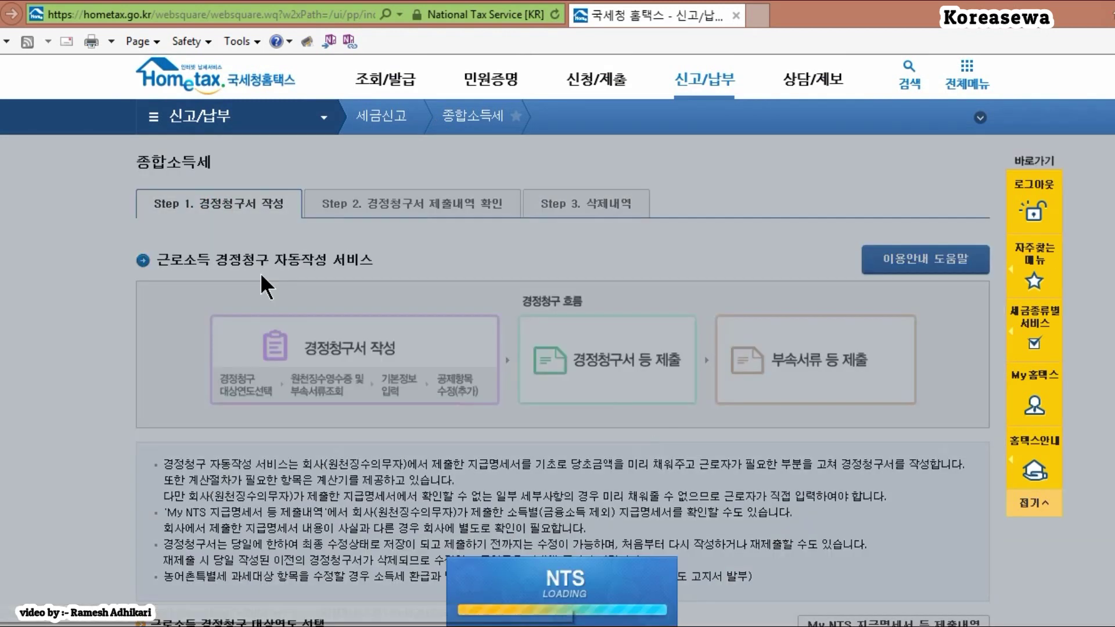
pyautogui.click(399, 384)
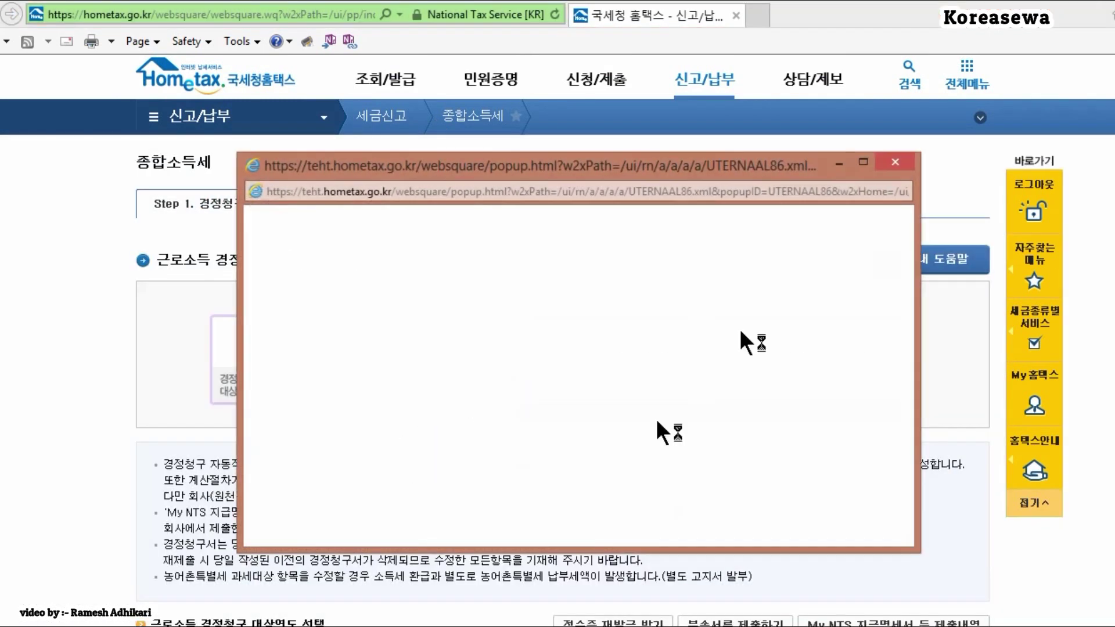
pyautogui.click(897, 162)
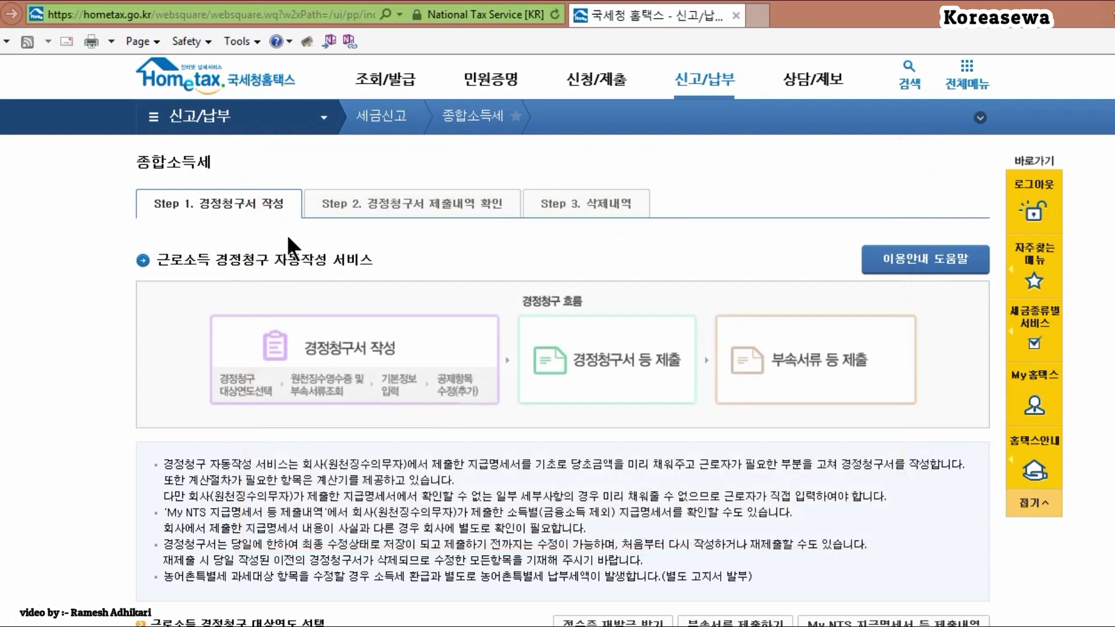
pyautogui.click(399, 205)
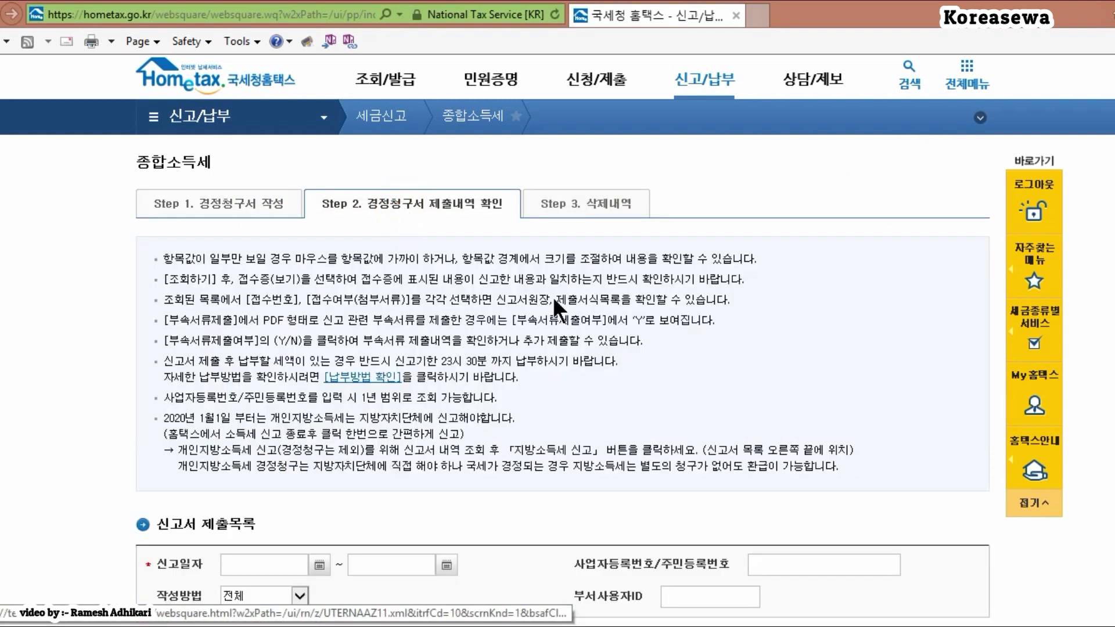
# Step: Search returns filed 2020-01-13 to 2020-02-12, listing the 2018 and 2017 correction claims
pyautogui.scroll(-4, 557, 349)
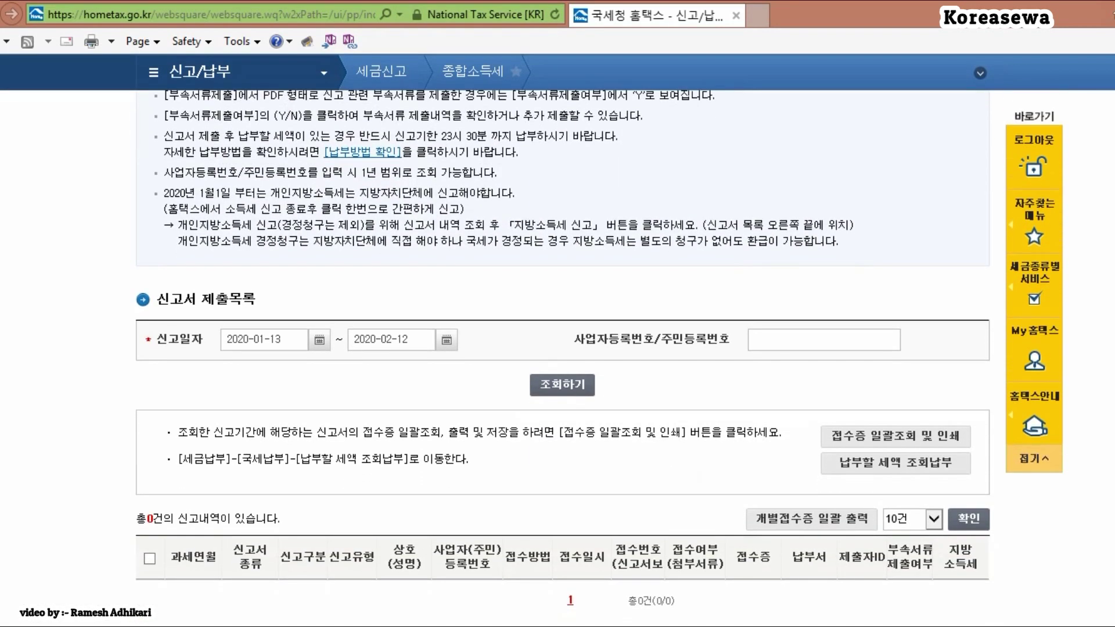
pyautogui.scroll(-1, 558, 348)
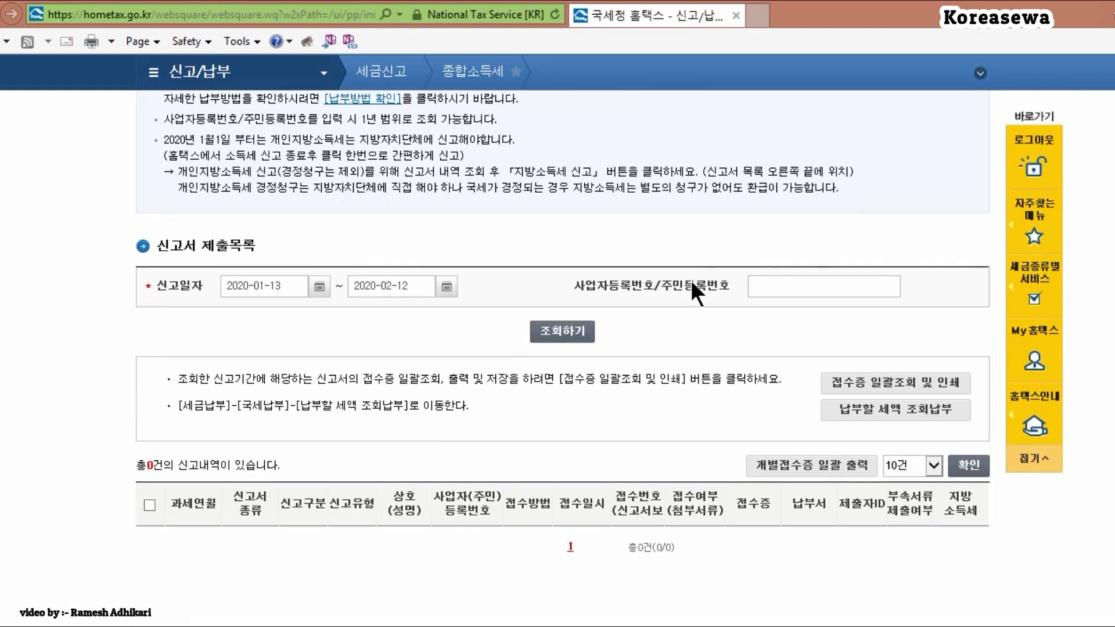
pyautogui.click(575, 332)
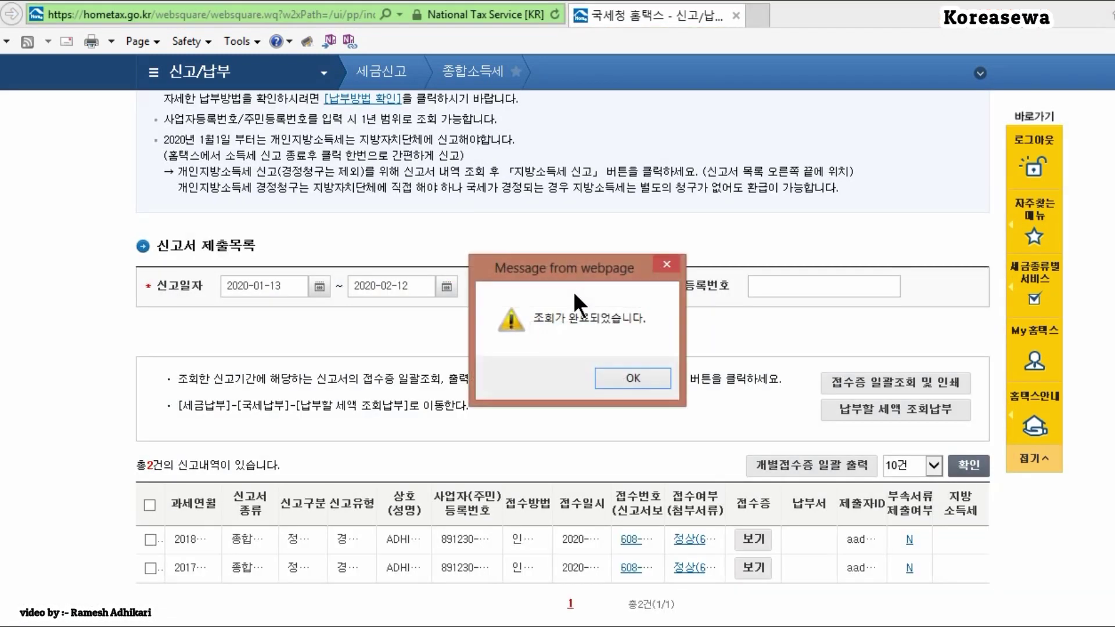
pyautogui.click(646, 381)
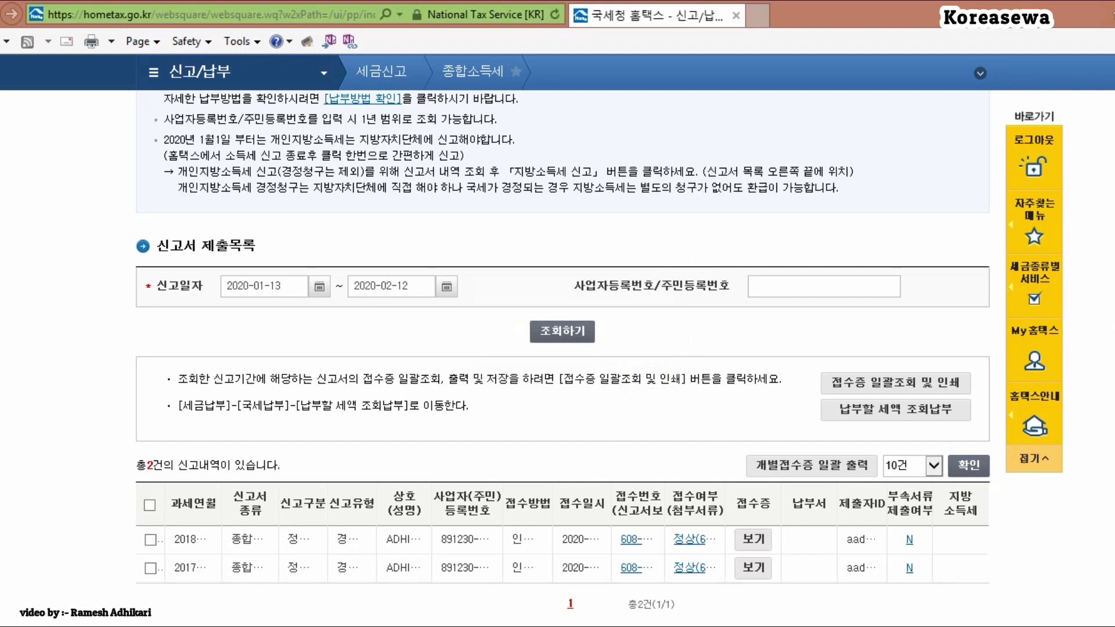
pyautogui.scroll(-3, 528, 410)
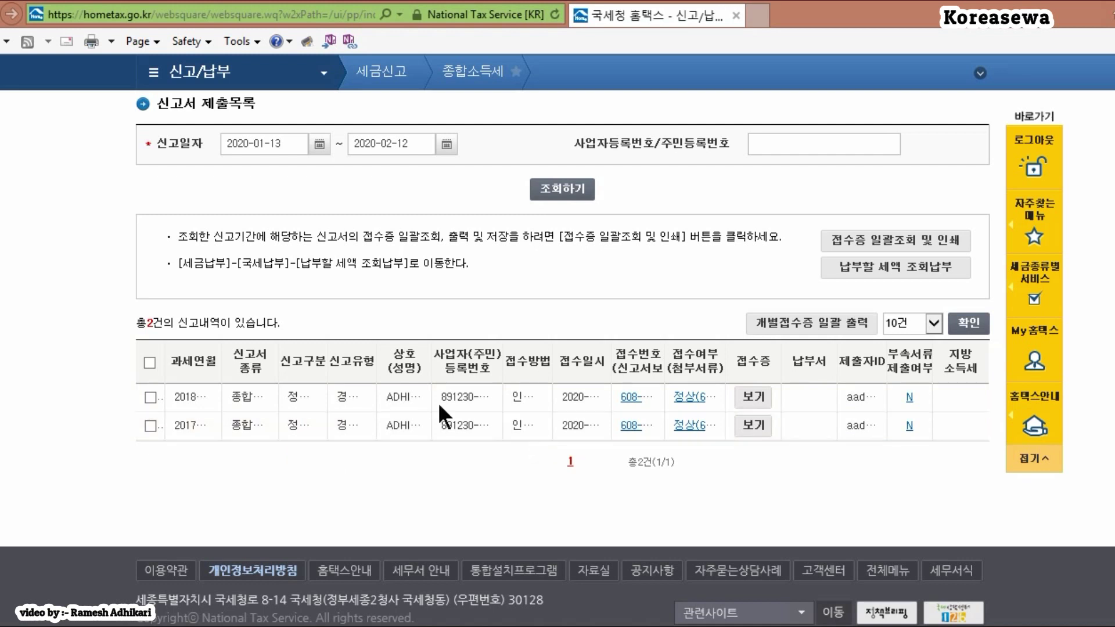
# Step: Select the 2018 return and view its 접수증, confirming 정상 receipt with −1,674,643 payable
pyautogui.click(149, 397)
pyautogui.click(753, 397)
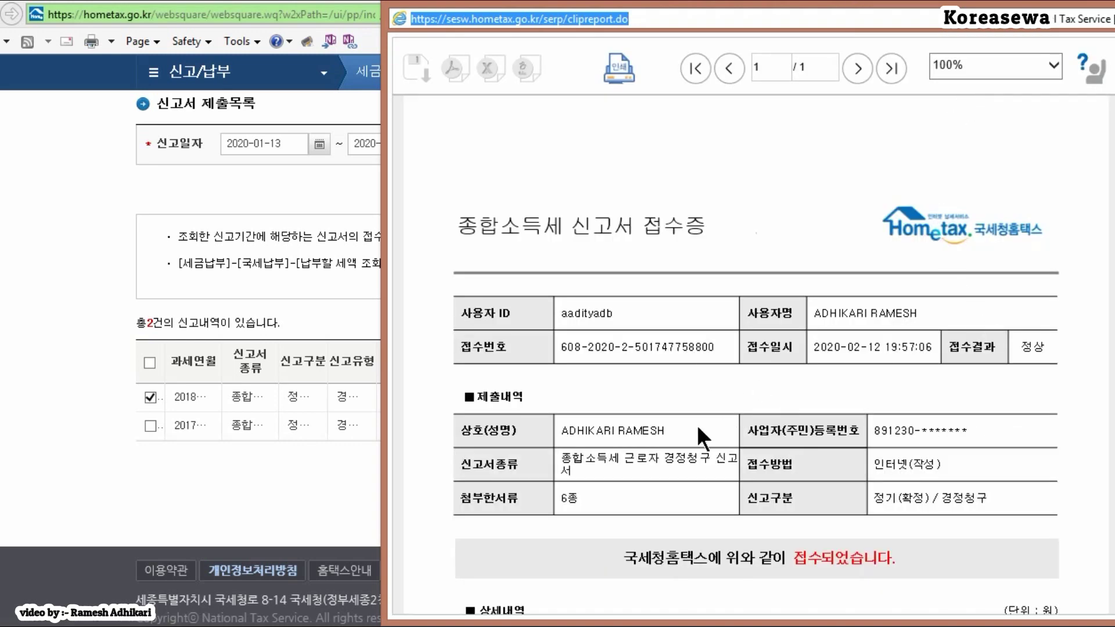
pyautogui.scroll(-2, 1110, 213)
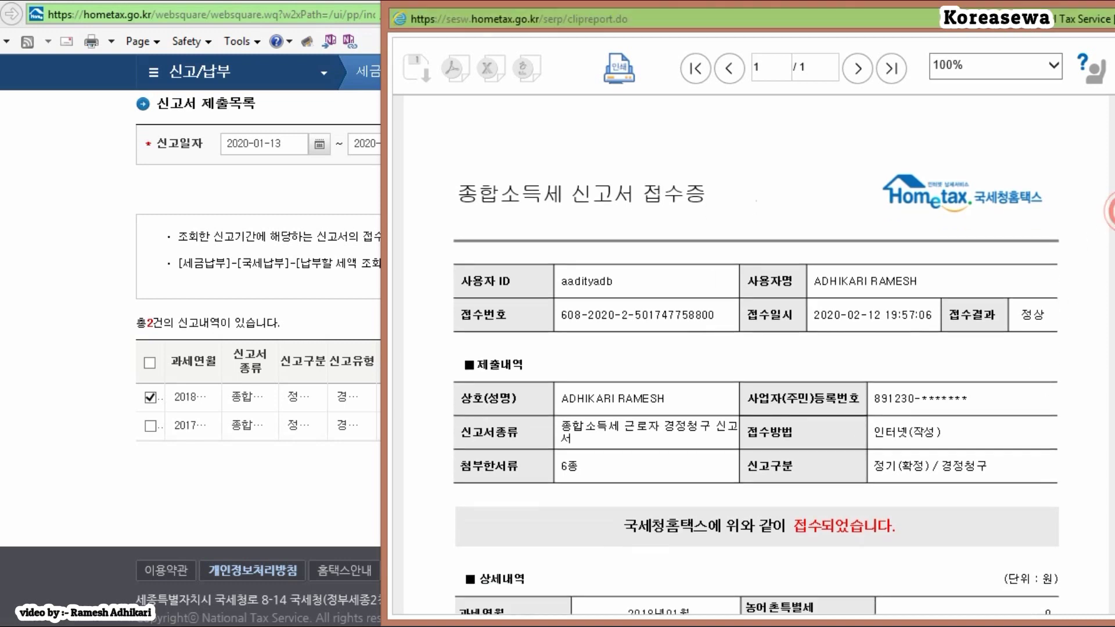
pyautogui.scroll(-3, 784, 395)
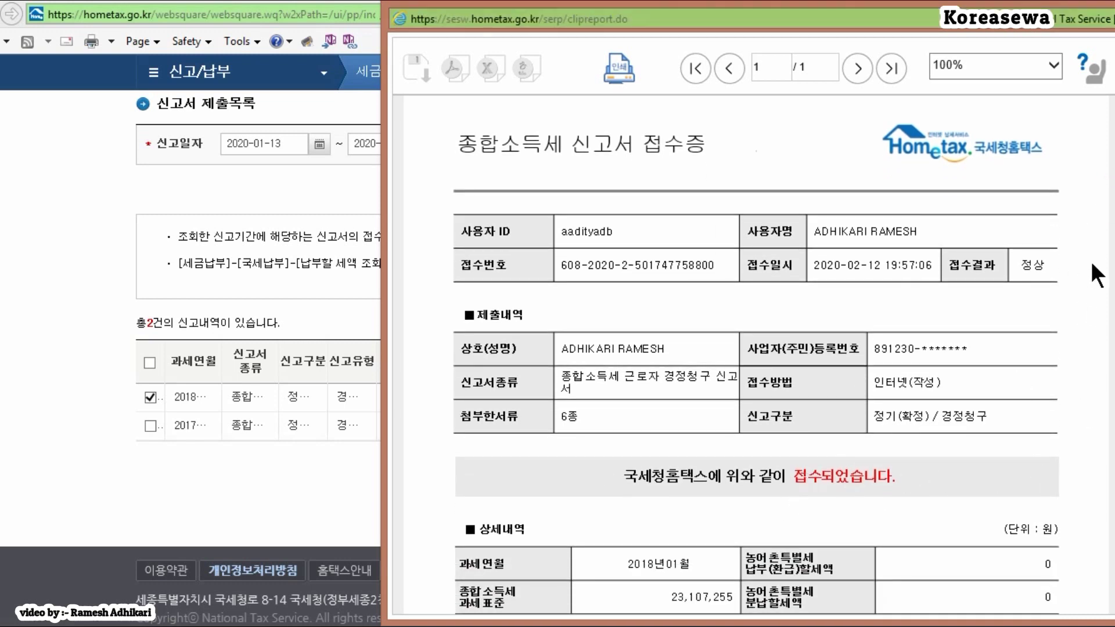
pyautogui.scroll(-9, 784, 355)
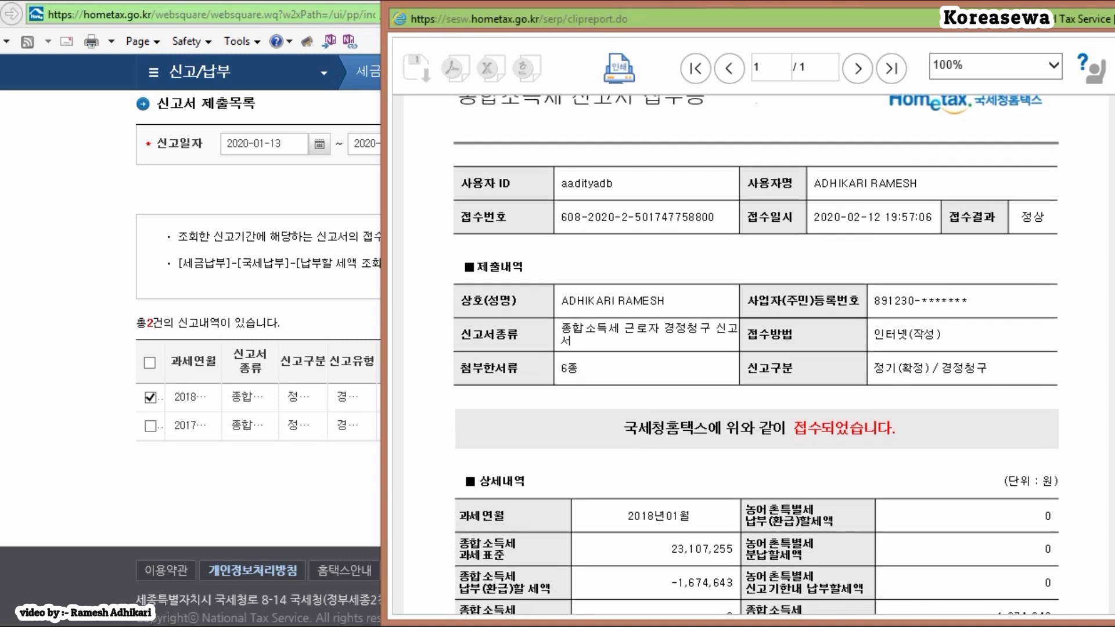
pyautogui.scroll(-6, 755, 354)
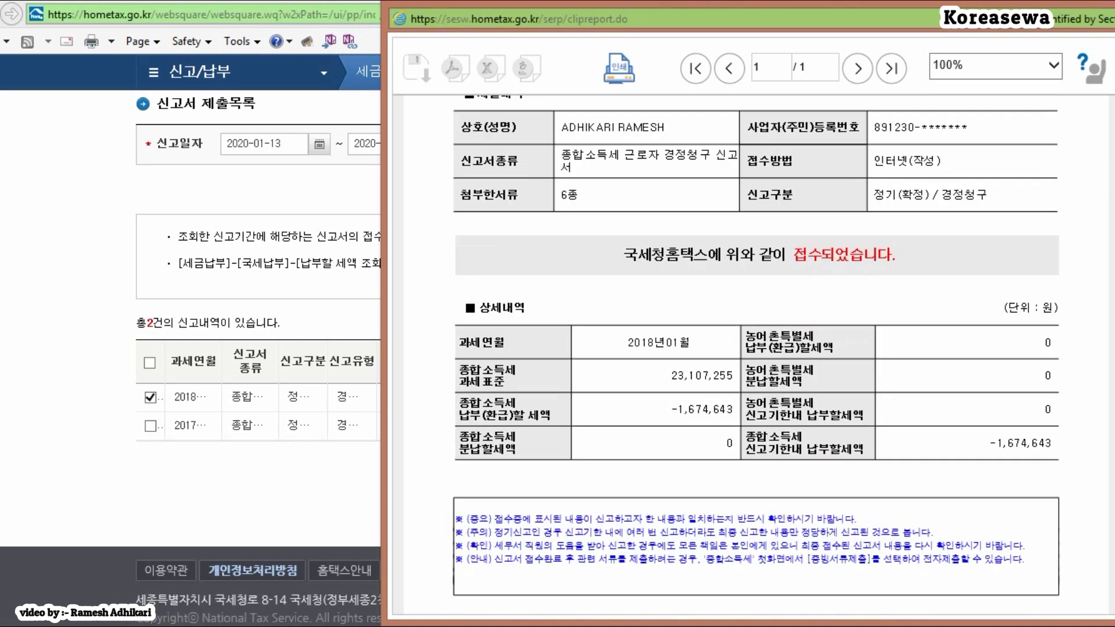
pyautogui.scroll(-4, 755, 348)
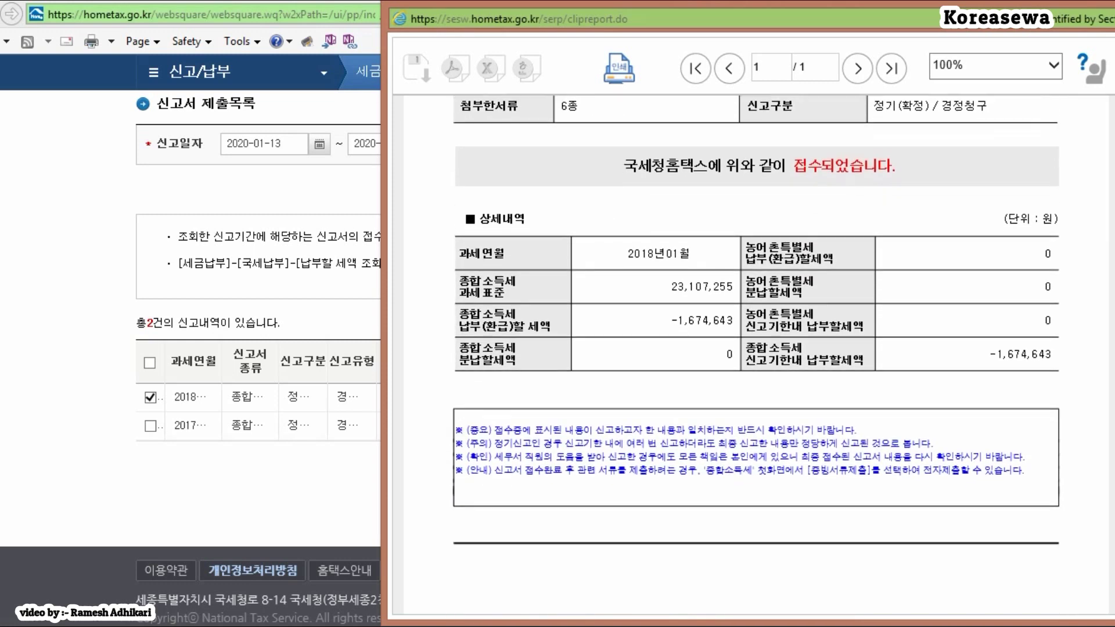
pyautogui.scroll(-2, 755, 348)
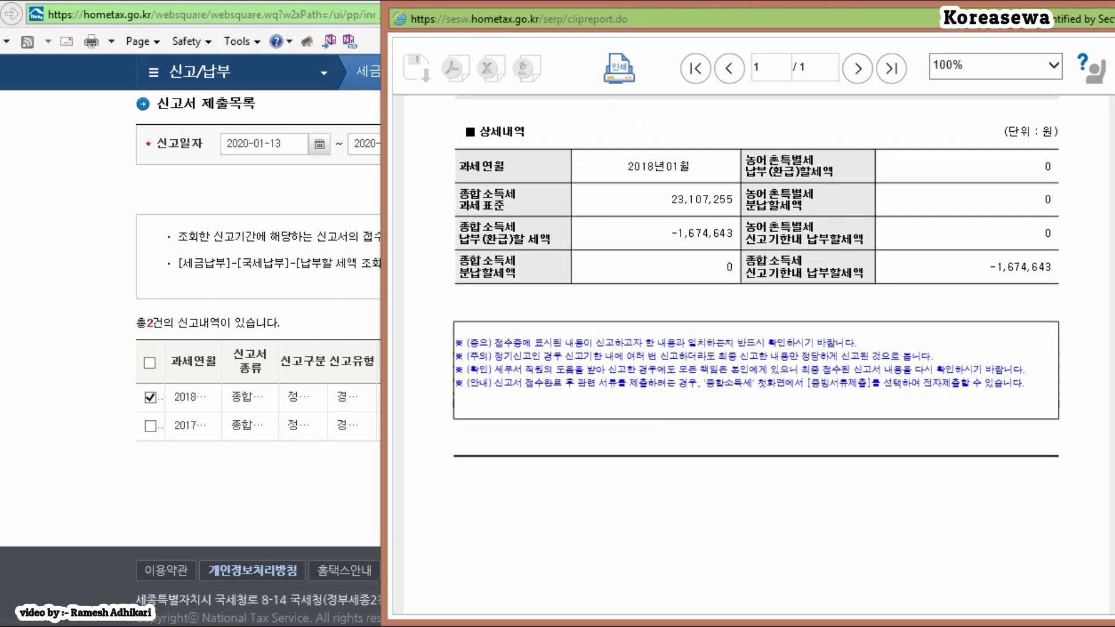
pyautogui.scroll(20, 754, 349)
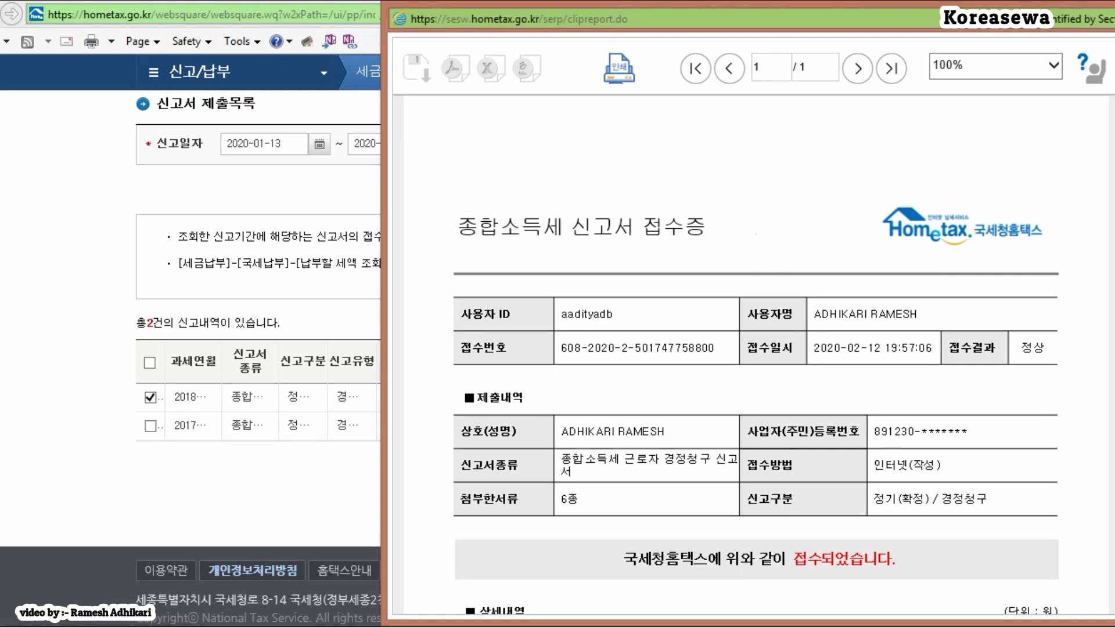
pyautogui.scroll(-20, 755, 349)
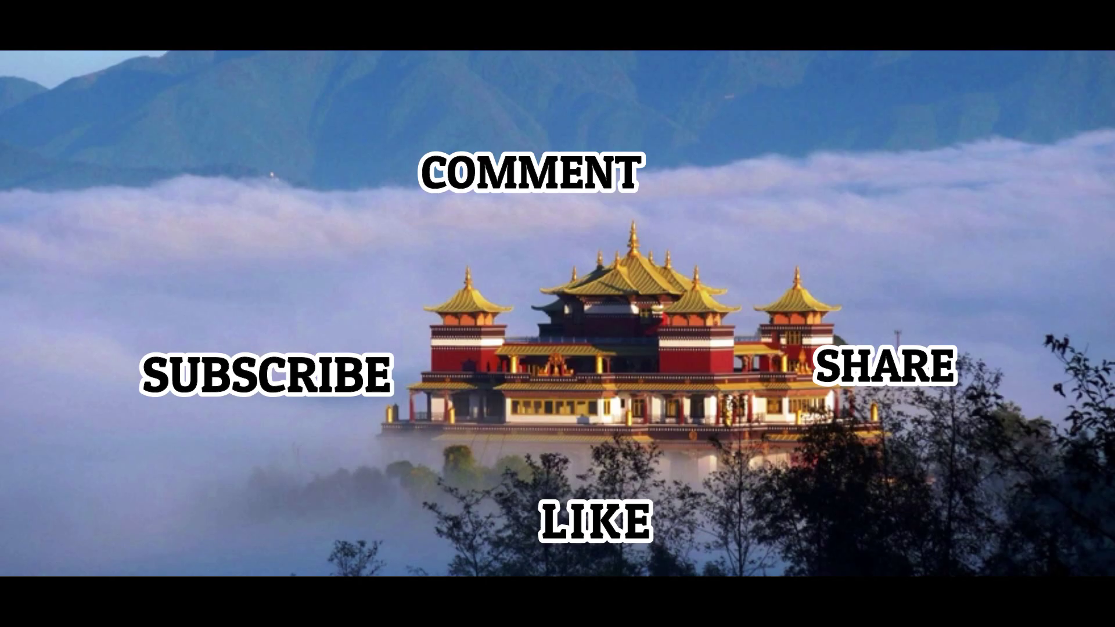